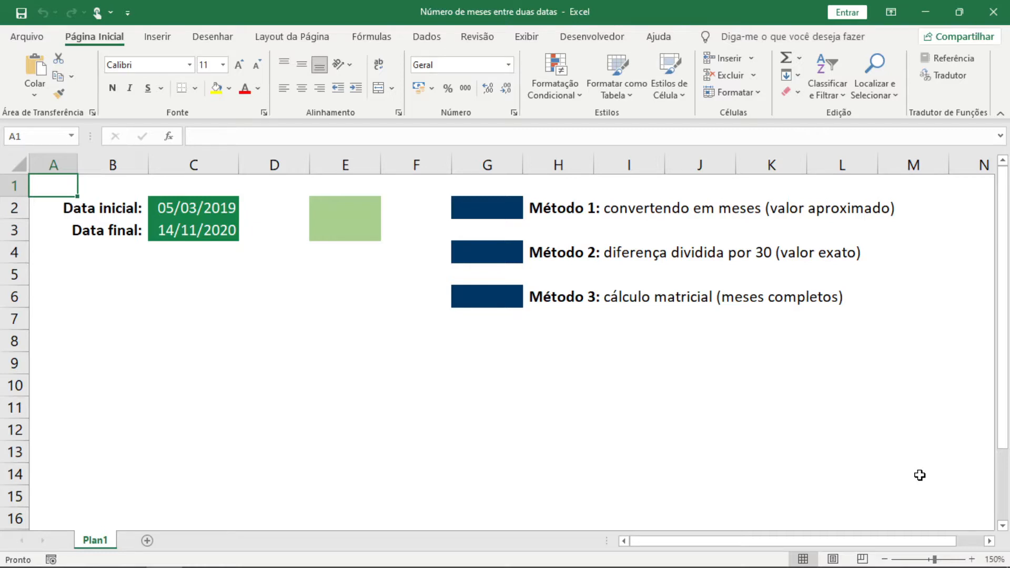
Convert the initial date to months in E2 with the formula =12*ANO(C2)+MÊS(C2)
{"action": "left_click", "coordinate": [164, 210]}
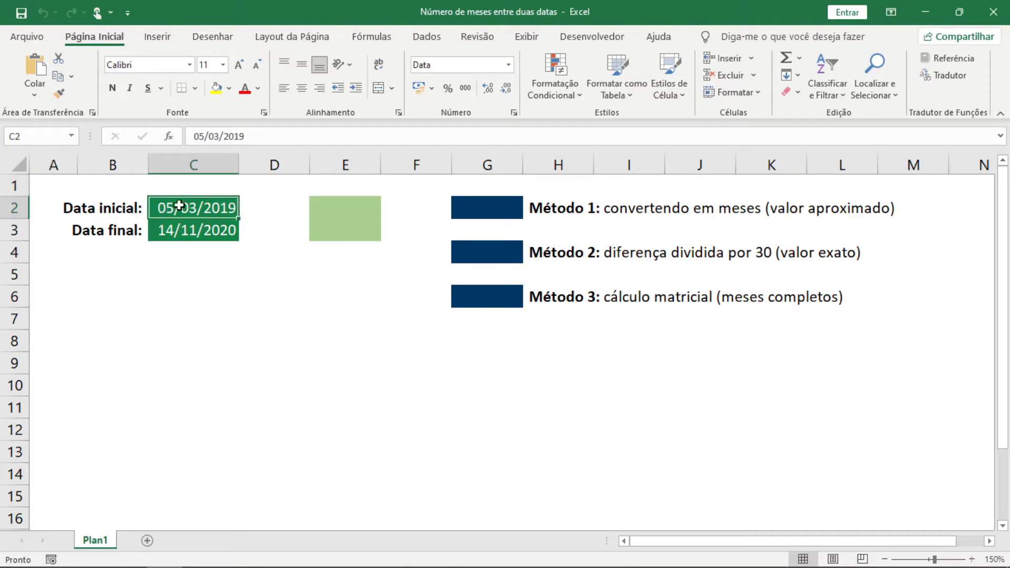
{"action": "key", "text": "Down"}
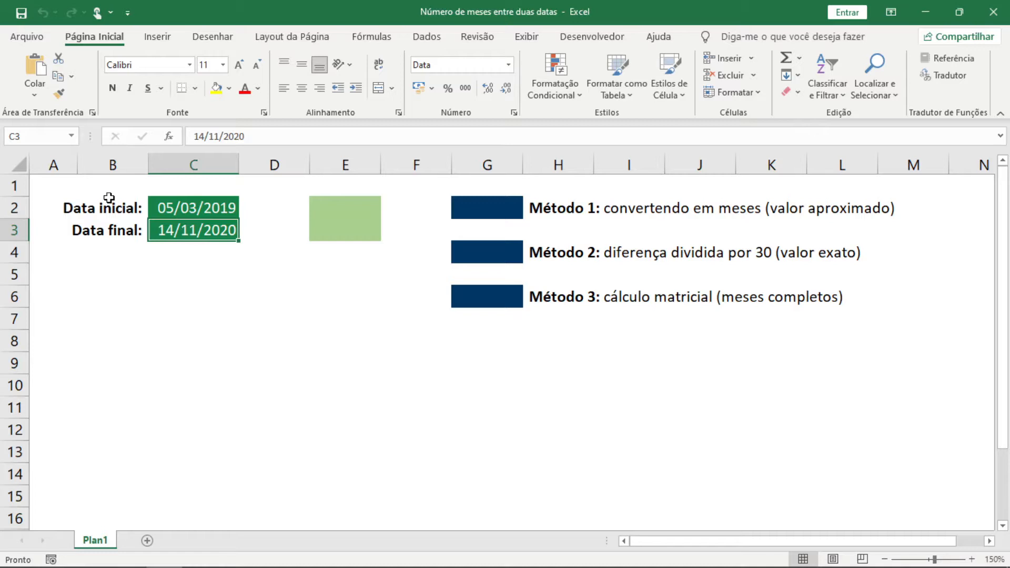
{"action": "key", "text": "Up"}
{"action": "key", "text": "Right"}
{"action": "key", "text": "Right"}
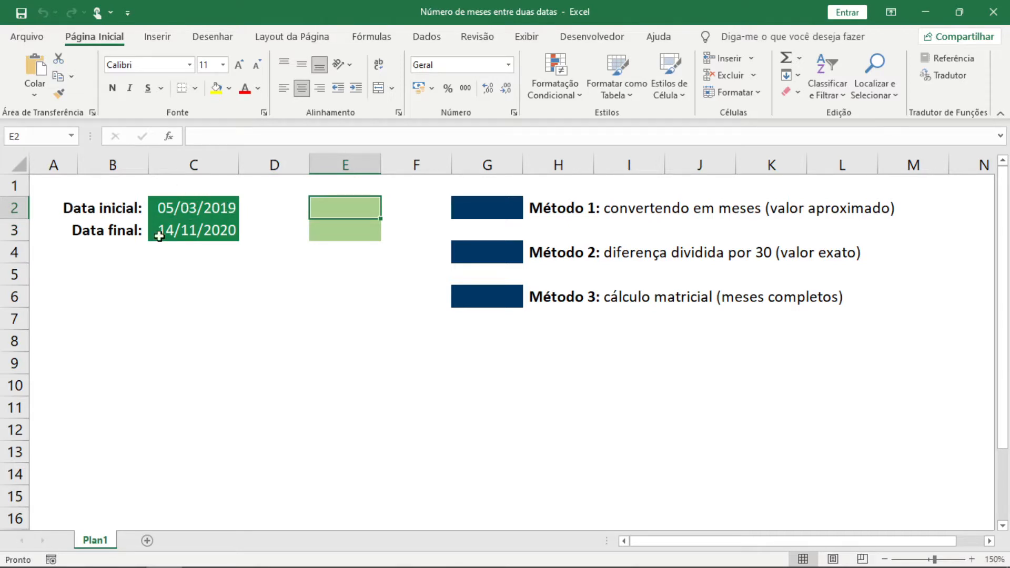
{"action": "type", "text": "=12"}
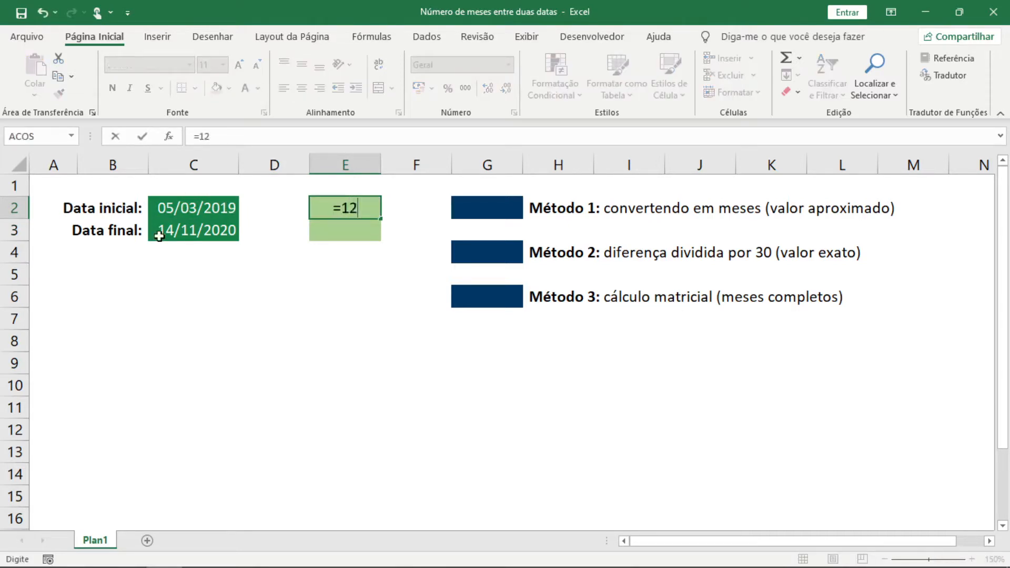
{"action": "type", "text": "*ano("}
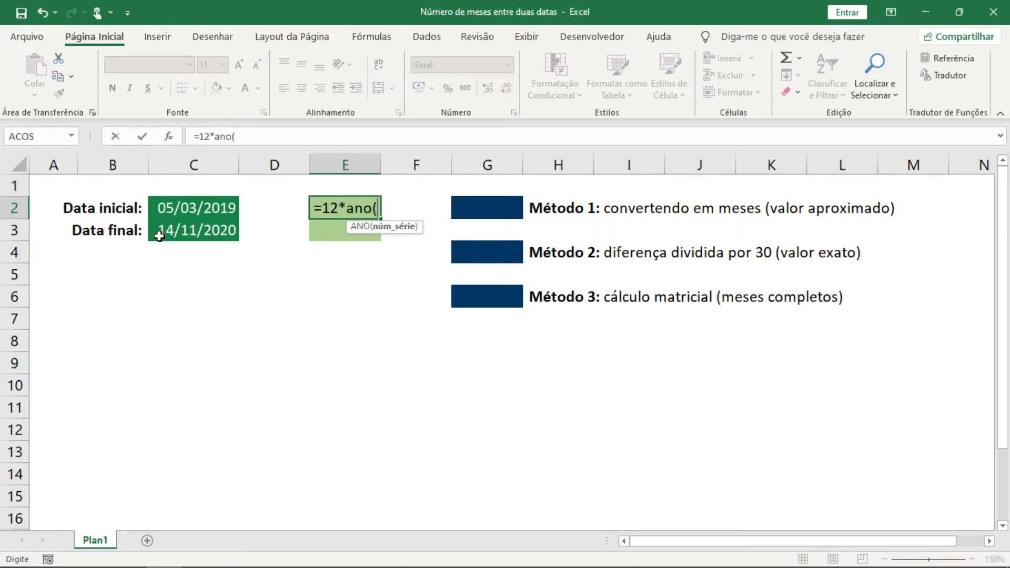
{"action": "key", "text": "Left"}
{"action": "key", "text": "Left"}
{"action": "type", "text": ")+mês("}
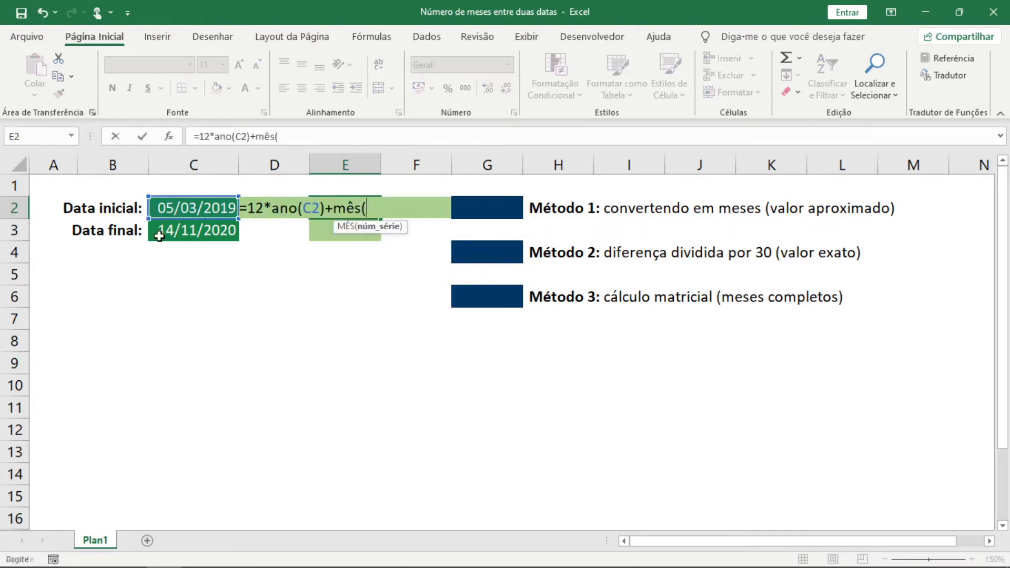
{"action": "key", "text": "Left"}
{"action": "key", "text": "Left"}
{"action": "type", "text": ")"}
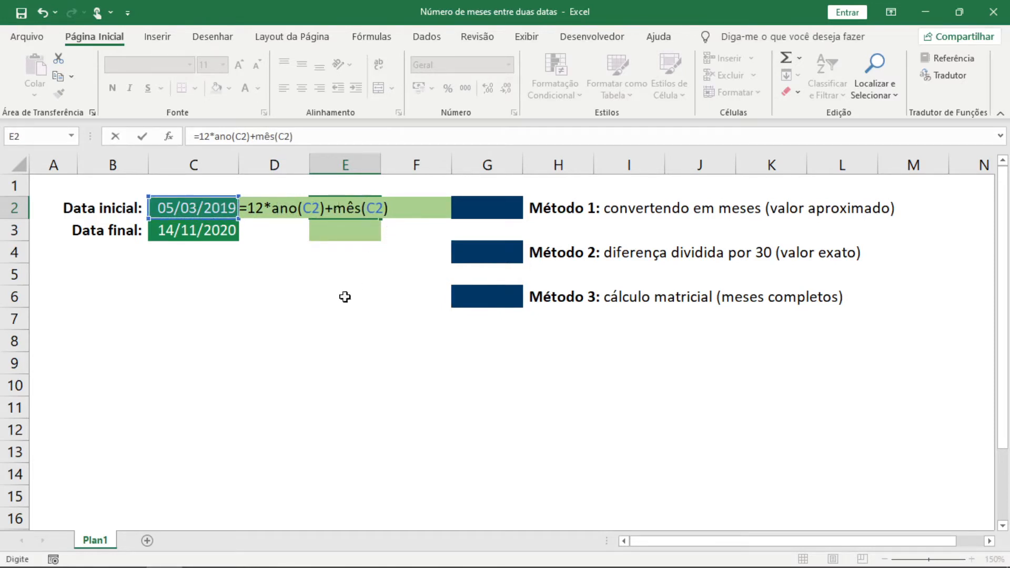
{"action": "key", "text": "Return"}
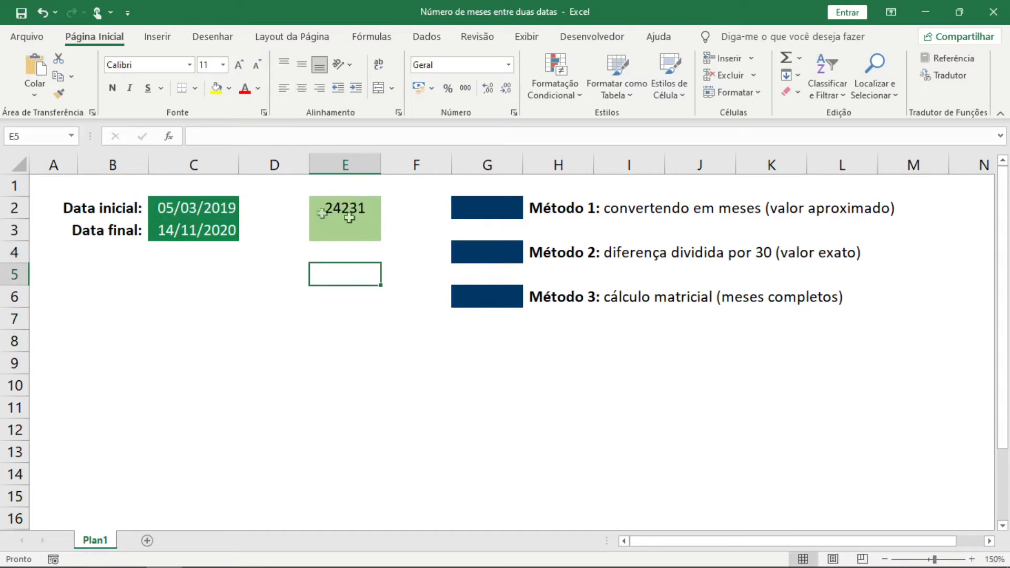
Check the month conversion manually in E5 with =12*2019+3
{"action": "type", "text": "=12"}
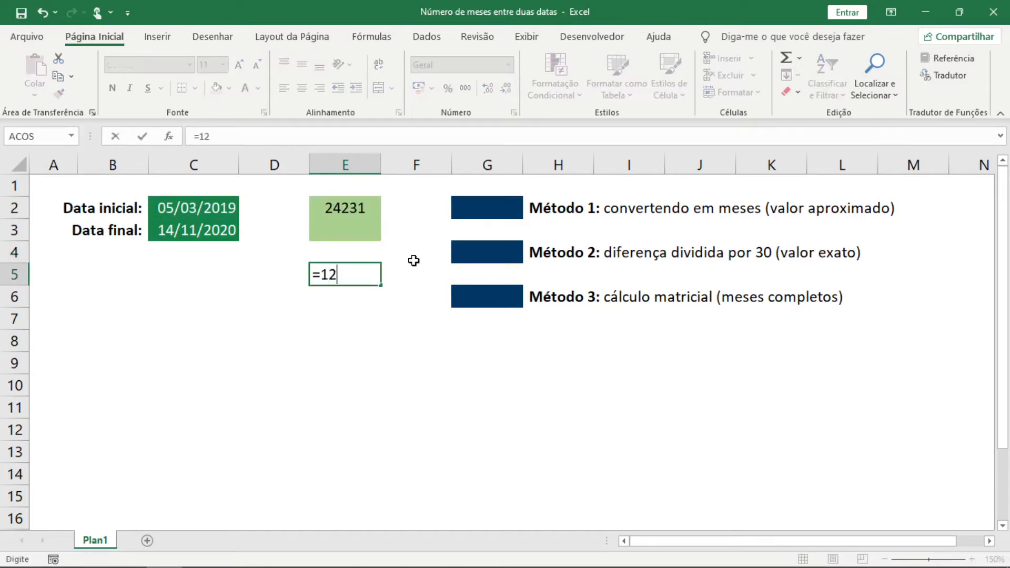
{"action": "type", "text": "*2019+3"}
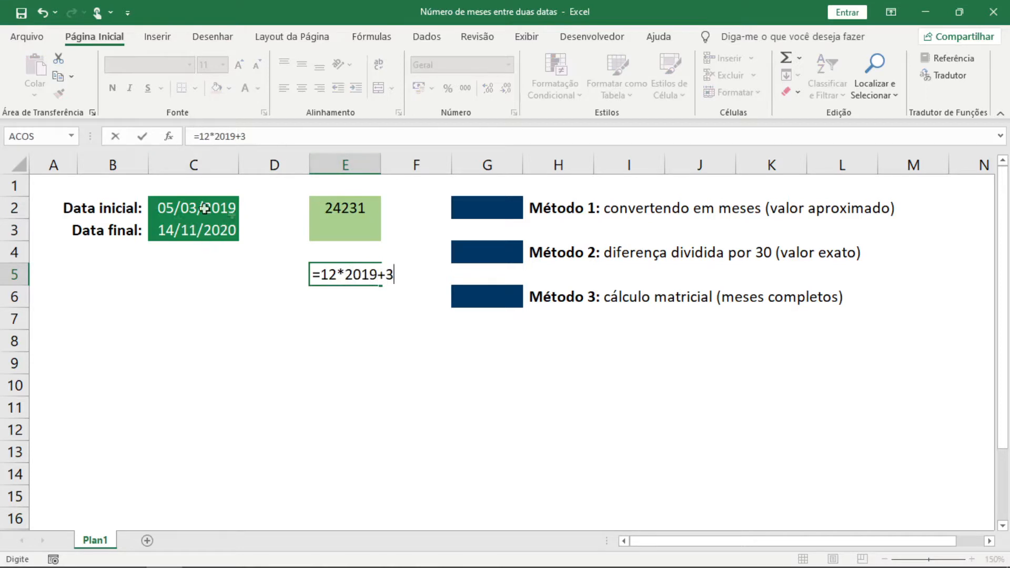
{"action": "key", "text": "Return"}
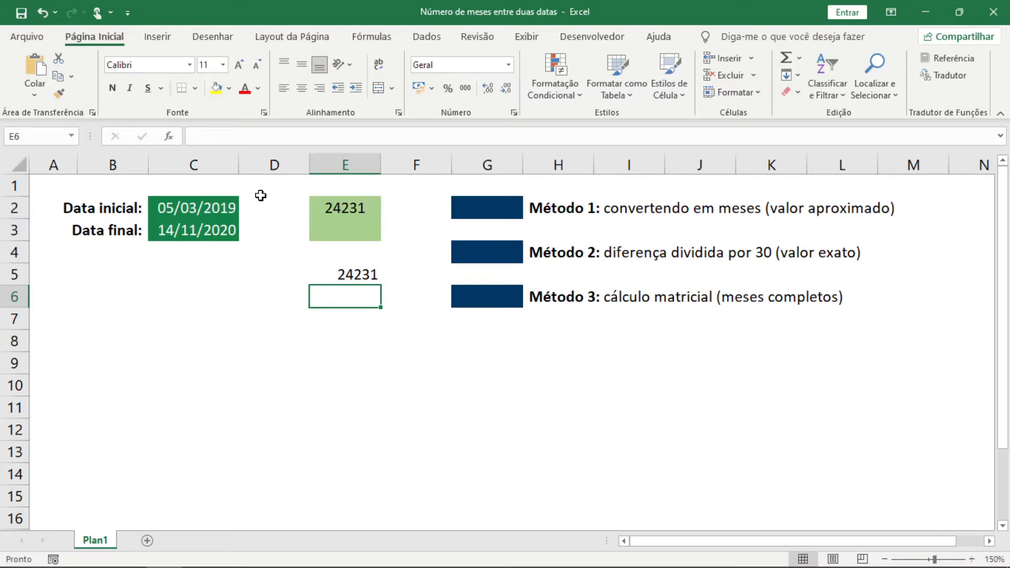
Copy the month-conversion formula from E2 to E3 and inspect the references in the copied formula
{"action": "key", "text": "Up"}
{"action": "key", "text": "Up"}
{"action": "key", "text": "Up"}
{"action": "key", "text": "Up"}
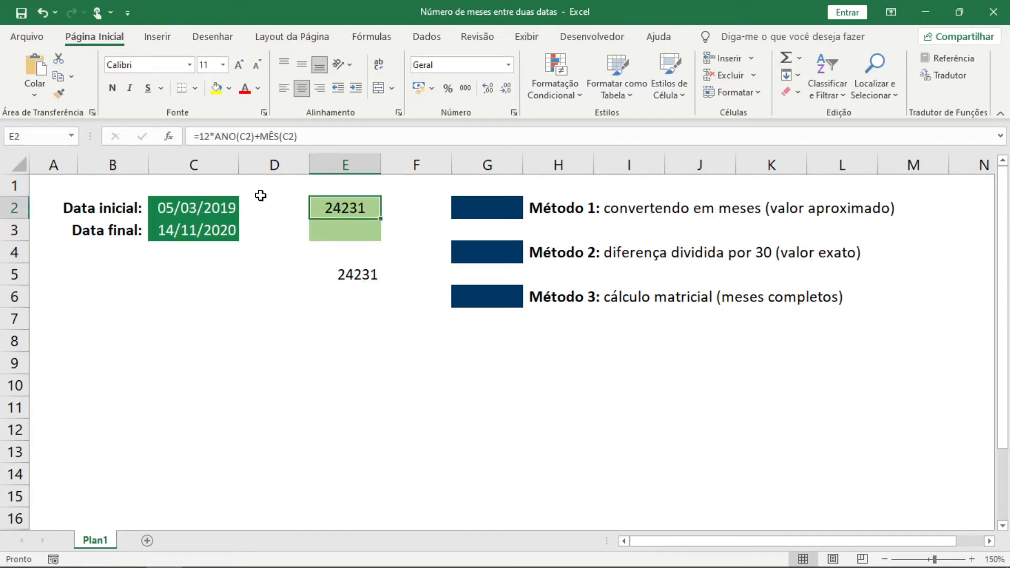
{"action": "key", "text": "ctrl+c"}
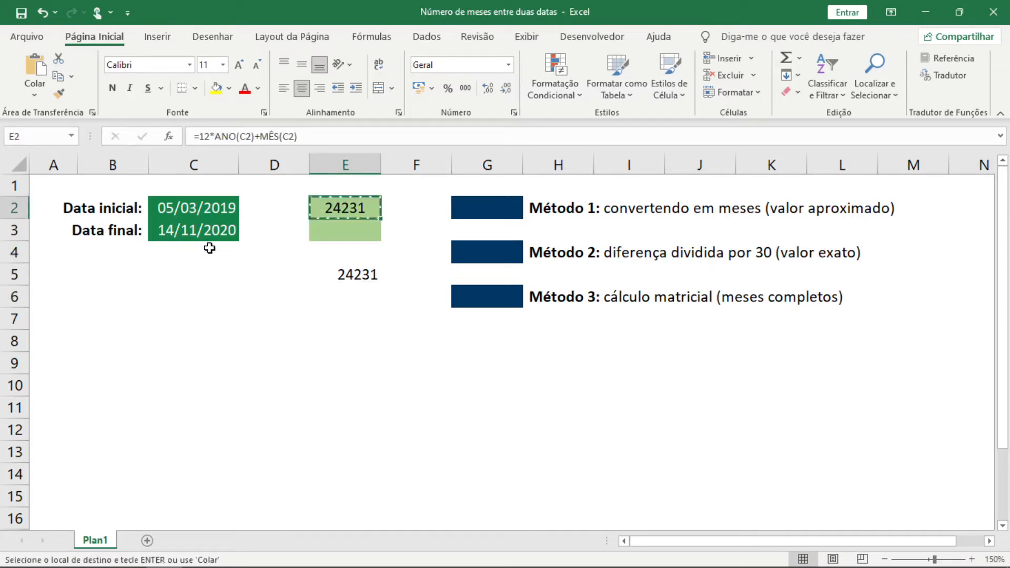
{"action": "key", "text": "ctrl+v"}
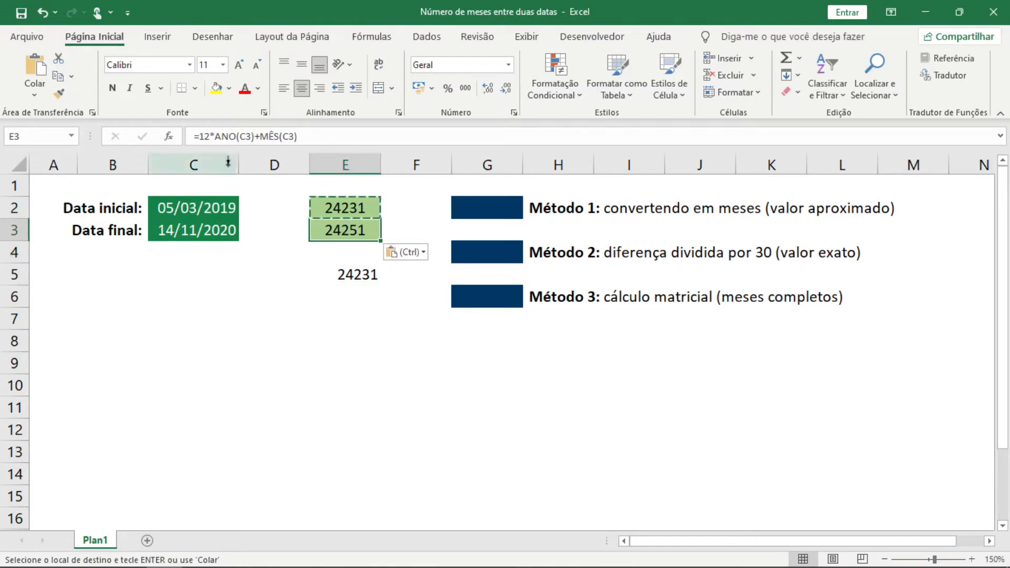
{"action": "key", "text": "F2"}
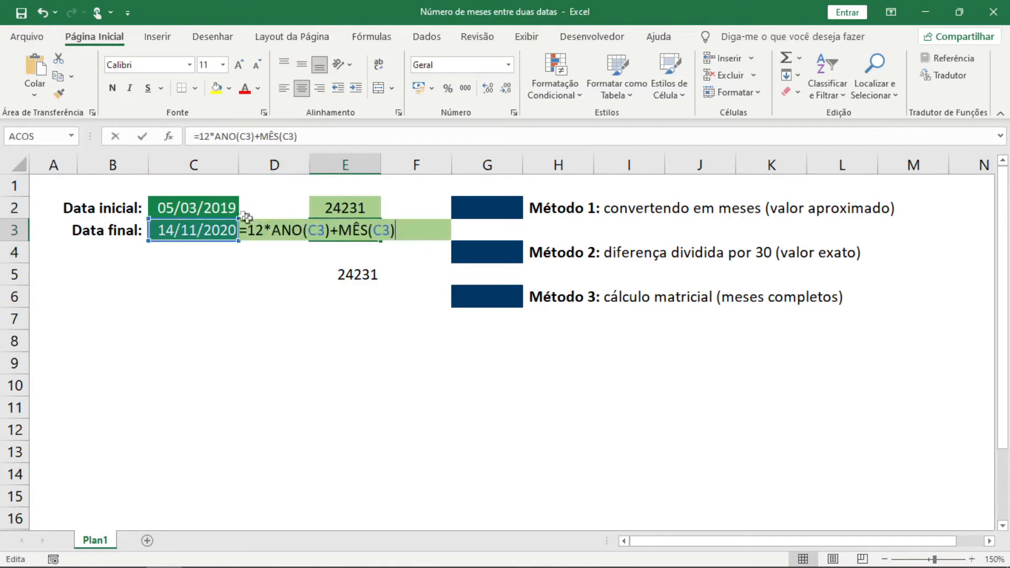
{"action": "key", "text": "Escape"}
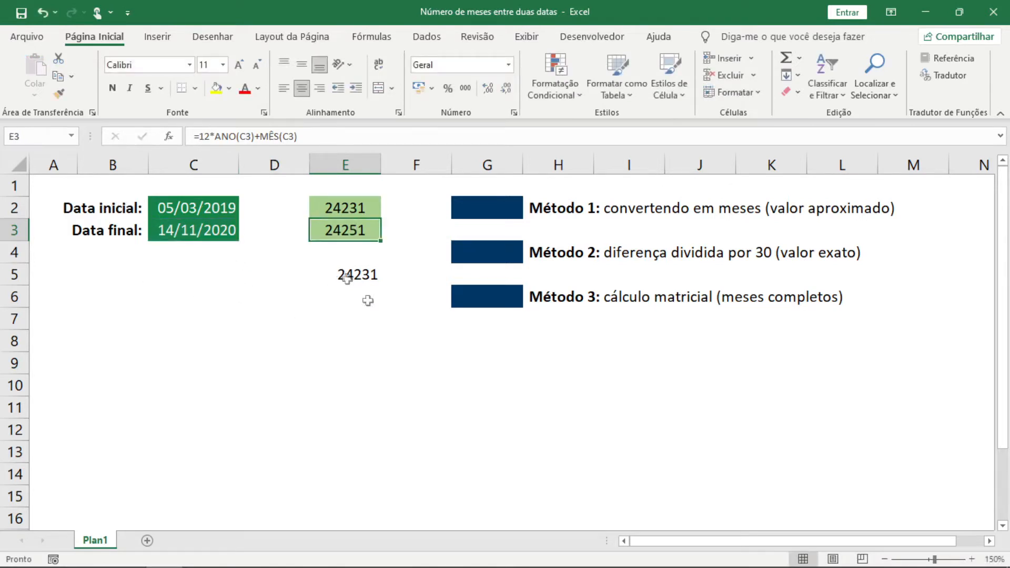
Calculate the Método 1 month difference in G2 with =E3-E2
{"action": "key", "text": "Down"}
{"action": "key", "text": "Down"}
{"action": "key", "text": "Left"}
{"action": "key", "text": "Up"}
{"action": "key", "text": "Up"}
{"action": "key", "text": "Right"}
{"action": "left_click", "coordinate": [456, 208]}
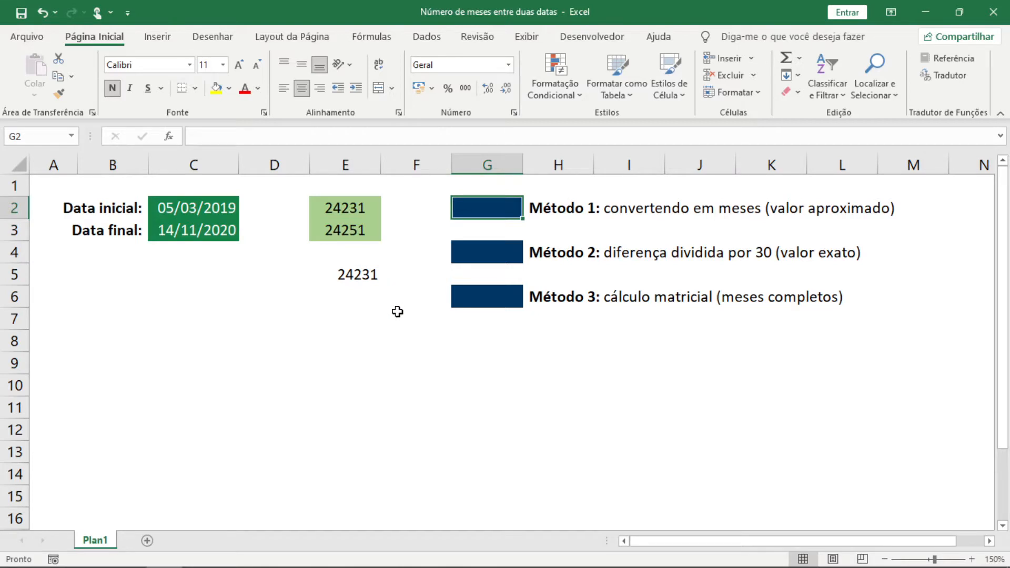
{"action": "type", "text": "="}
{"action": "key", "text": "Left"}
{"action": "key", "text": "Left"}
{"action": "key", "text": "Down"}
{"action": "type", "text": "-"}
{"action": "key", "text": "Left"}
{"action": "key", "text": "Left"}
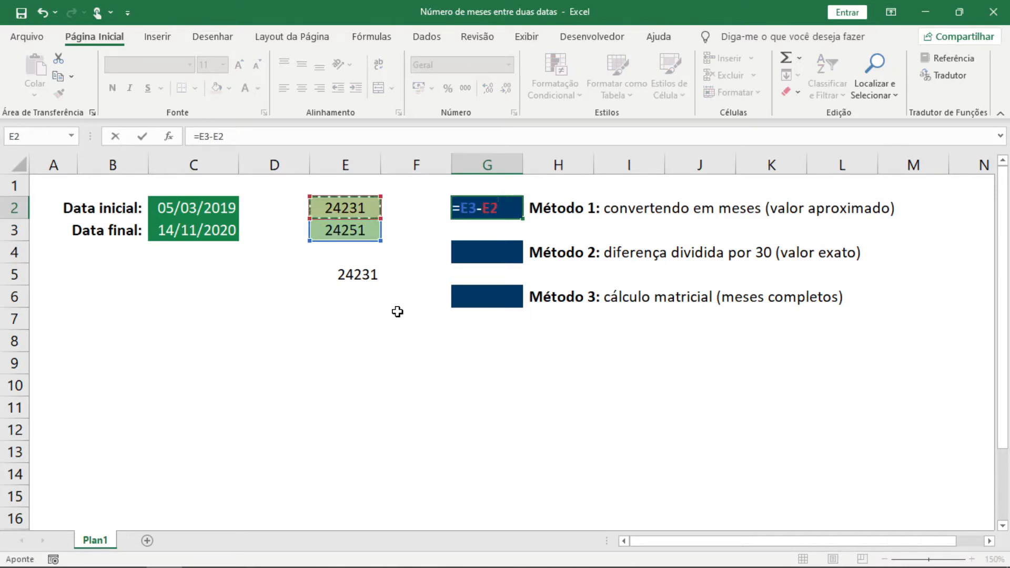
{"action": "key", "text": "Return"}
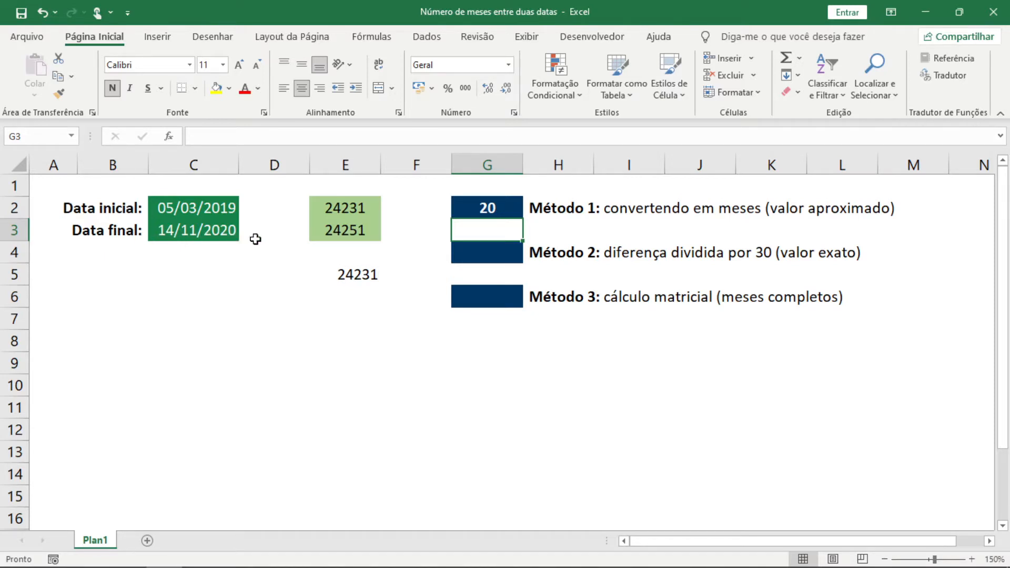
Try 01/11/2020 as the final date in C3, and undo that date change
{"action": "key", "text": "Left"}
{"action": "key", "text": "Left"}
{"action": "key", "text": "Left"}
{"action": "key", "text": "Left"}
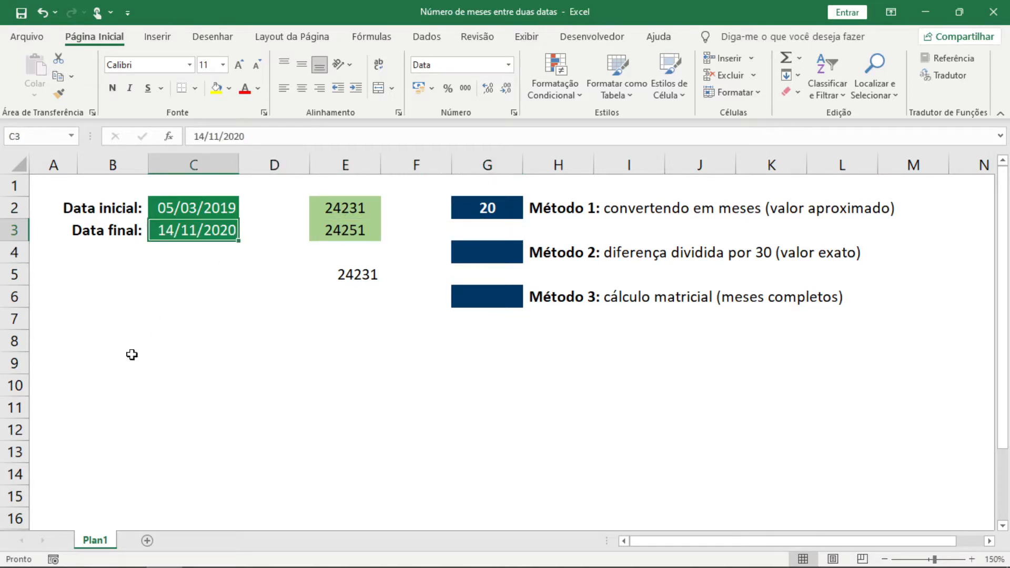
{"action": "type", "text": "01/11/202"}
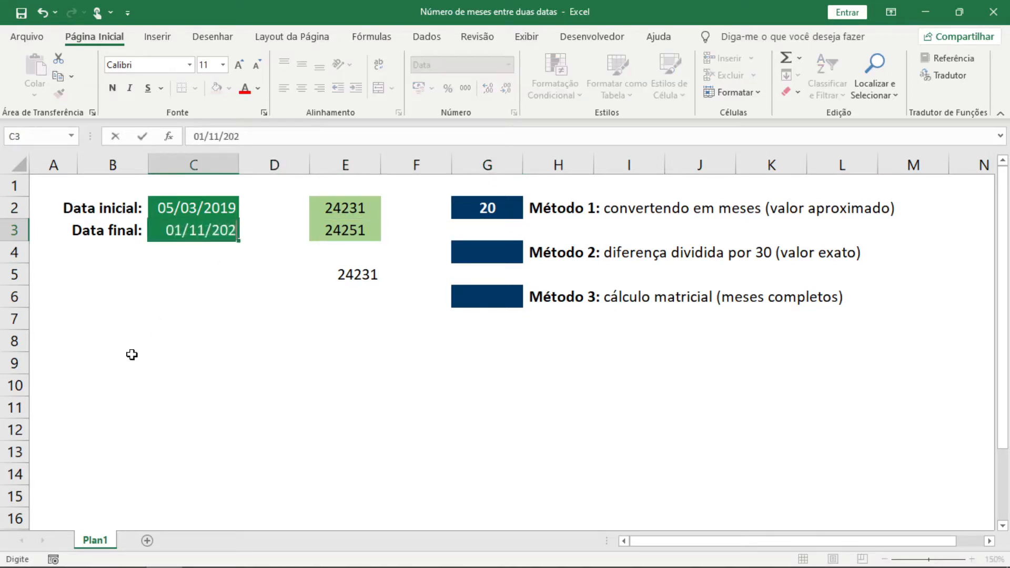
{"action": "type", "text": "0"}
{"action": "key", "text": "Return"}
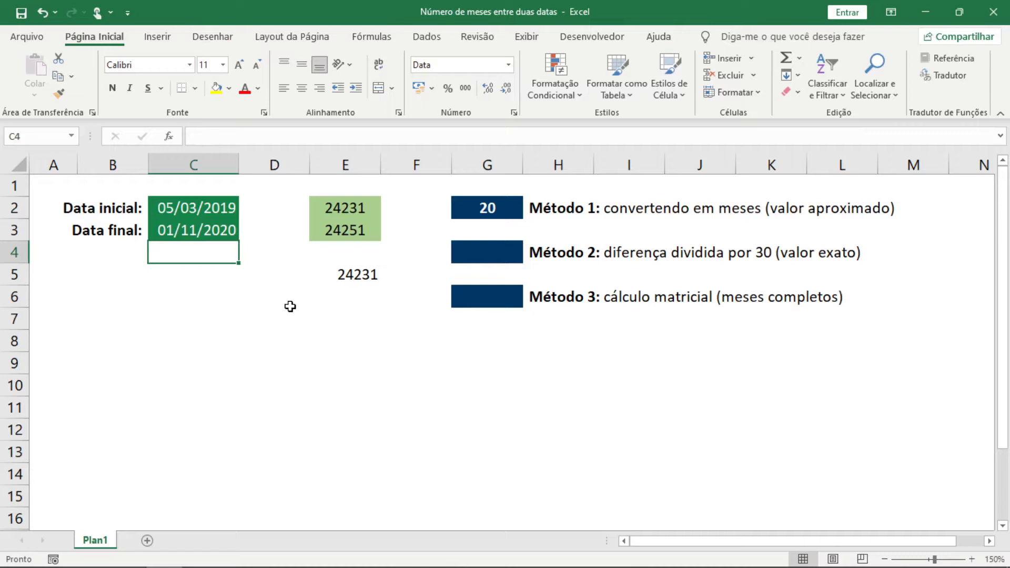
{"action": "key", "text": "ctrl+z"}
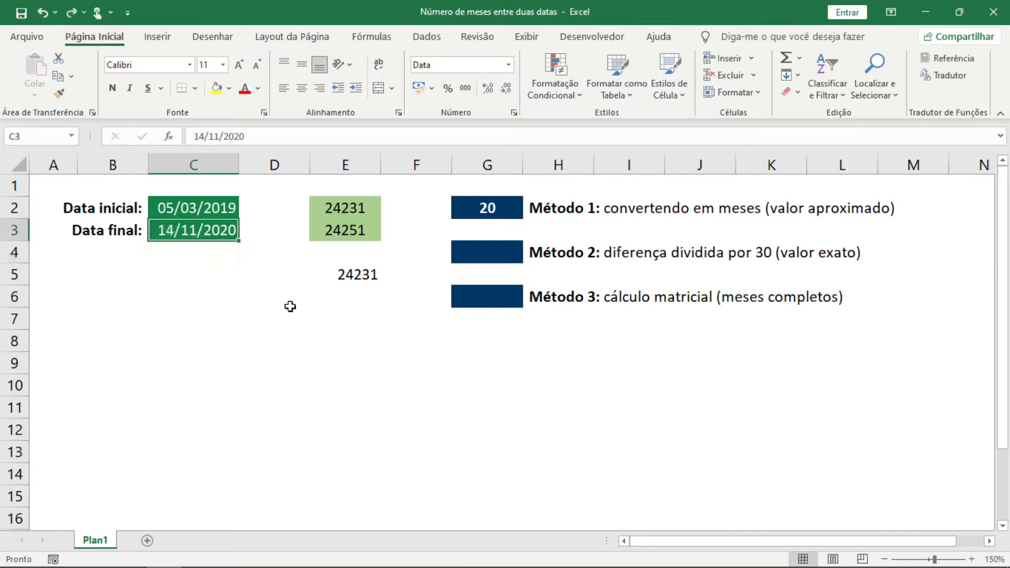
Delete the manual check calculation from E5
{"action": "key", "text": "Right"}
{"action": "key", "text": "Right"}
{"action": "key", "text": "Down"}
{"action": "key", "text": "Down"}
{"action": "key", "text": "Delete"}
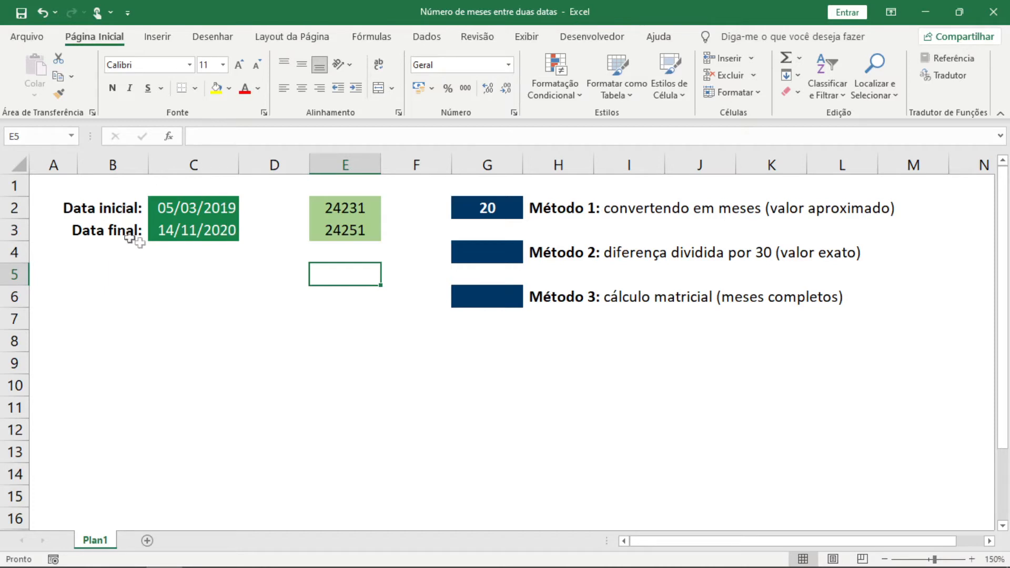
Display the dates in C2:C3 as serial numbers with the General format, and return them to the Short Date format
{"action": "left_click", "coordinate": [211, 213]}
{"action": "left_click_drag", "start_coordinate": [211, 213], "coordinate": [213, 230]}
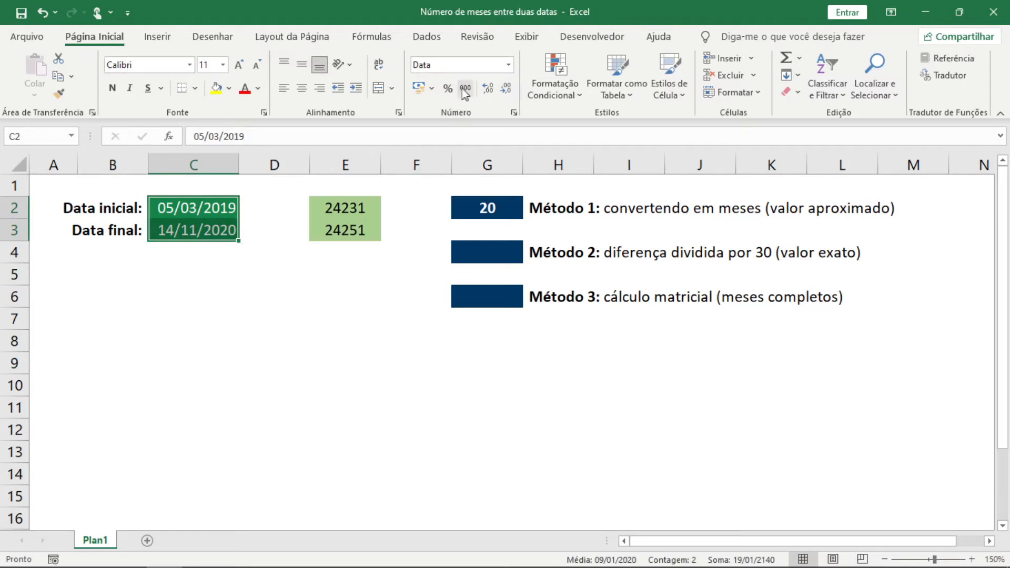
{"action": "left_click", "coordinate": [508, 64]}
{"action": "left_click", "coordinate": [489, 94]}
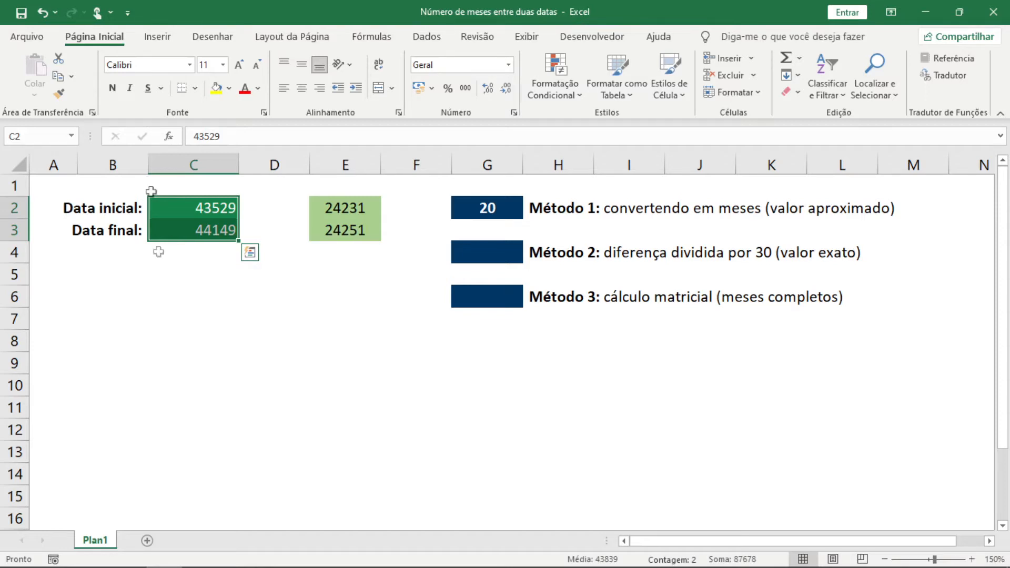
{"action": "left_click", "coordinate": [509, 64]}
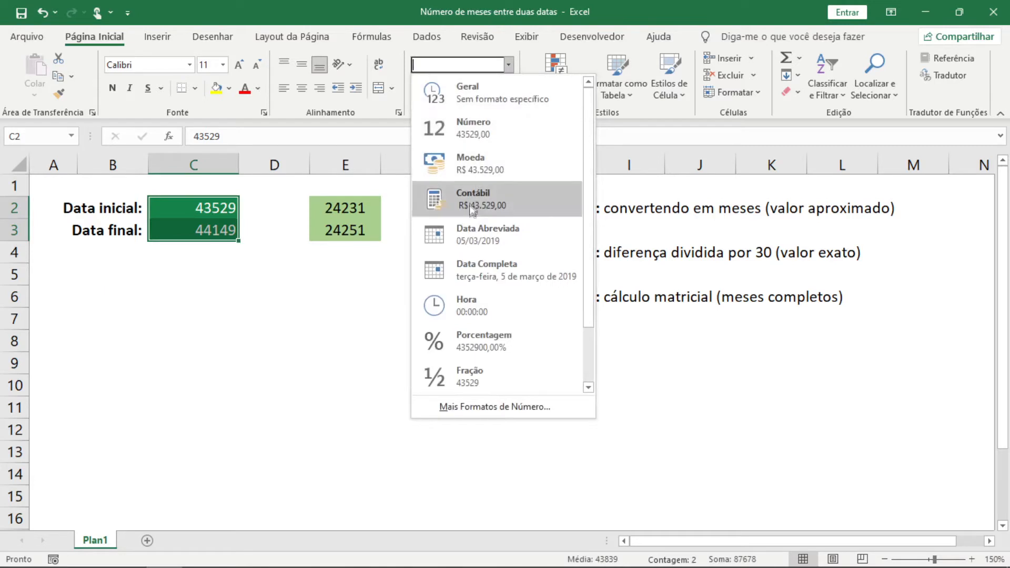
{"action": "left_click", "coordinate": [491, 234]}
Calculate the difference in days between the two dates in G4 with =C3-C2
{"action": "left_click", "coordinate": [481, 249]}
{"action": "type", "text": "="}
{"action": "key", "text": "Up"}
{"action": "key", "text": "Left"}
{"action": "key", "text": "Left"}
{"action": "key", "text": "Left"}
{"action": "key", "text": "Left"}
{"action": "type", "text": "-"}
{"action": "key", "text": "Up"}
{"action": "key", "text": "Up"}
{"action": "key", "text": "Left"}
{"action": "key", "text": "Left"}
{"action": "key", "text": "Left"}
{"action": "key", "text": "Left"}
{"action": "key", "text": "Return"}
Edit the Método 2 formula in G4 to divide the date difference by 30, as =(C3-C2)/30
{"action": "key", "text": "Up"}
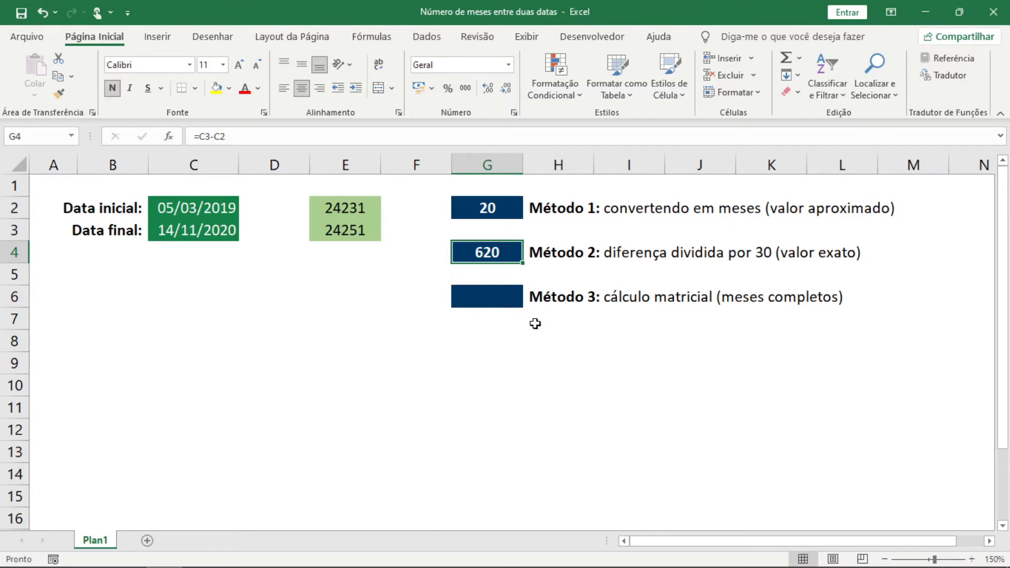
{"action": "key", "text": "F2"}
{"action": "key", "text": "Left"}
{"action": "key", "text": "Left"}
{"action": "key", "text": "Left"}
{"action": "key", "text": "Left"}
{"action": "key", "text": "Left"}
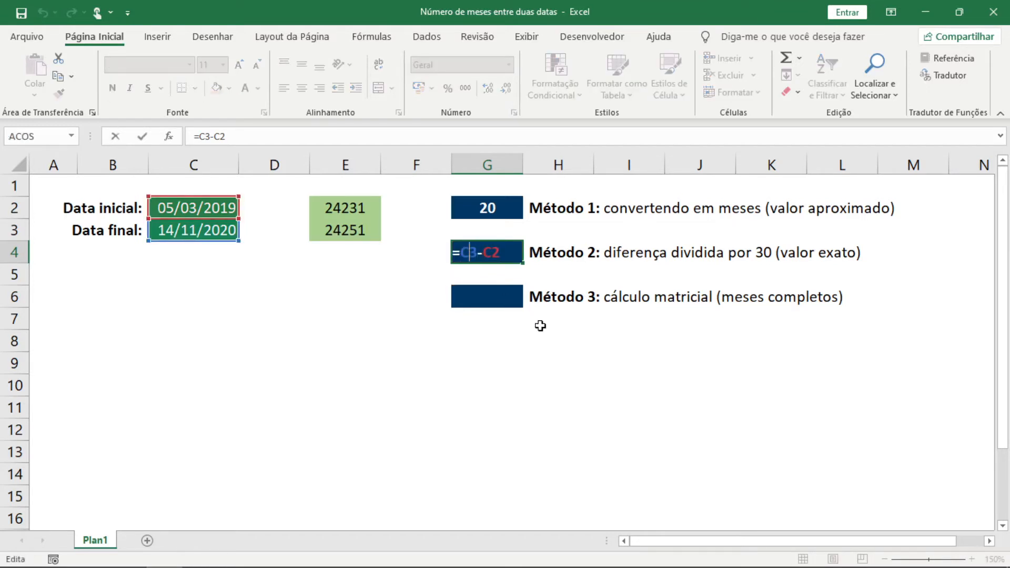
{"action": "type", "text": "("}
{"action": "key", "text": "End"}
{"action": "type", "text": ")/30"}
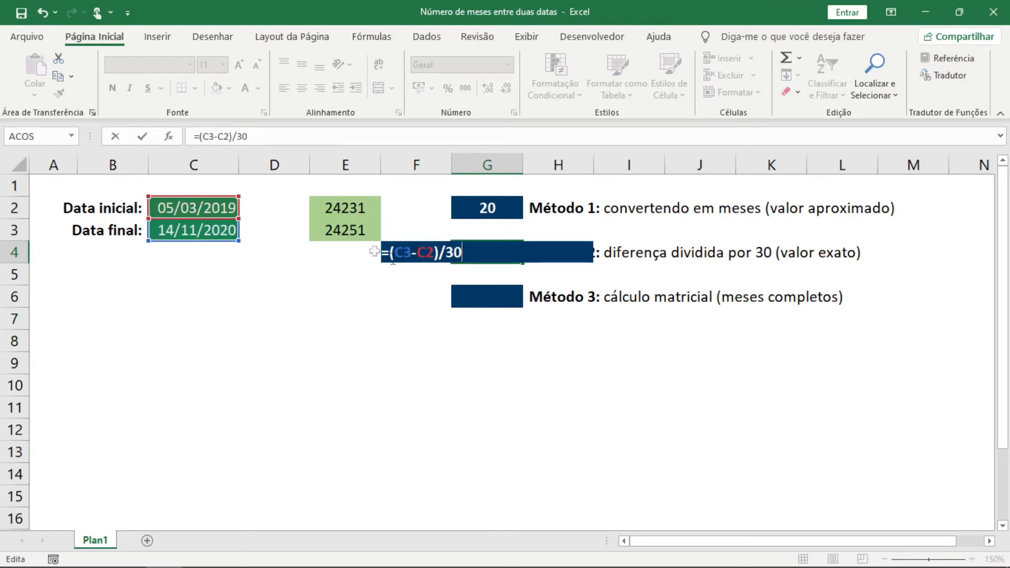
{"action": "key", "text": "Return"}
{"action": "left_click", "coordinate": [428, 278]}
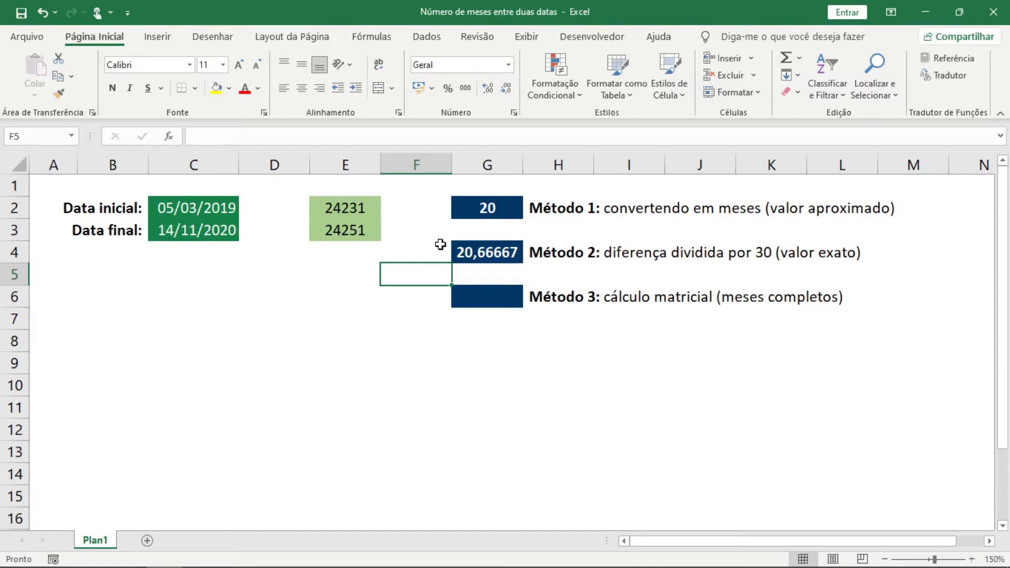
{"action": "key", "text": "Up"}
{"action": "key", "text": "Right"}
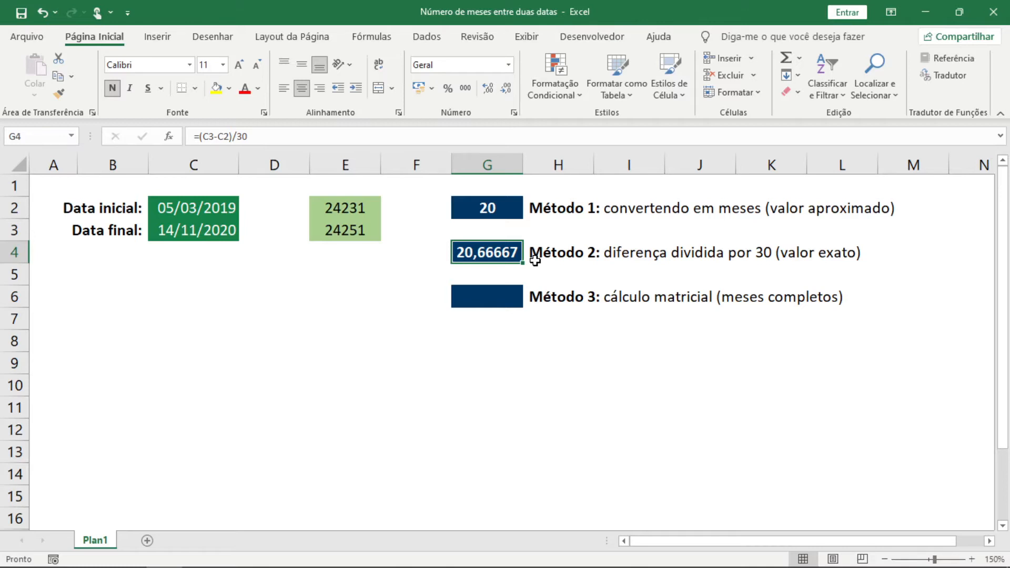
{"action": "key", "text": "ctrl+z"}
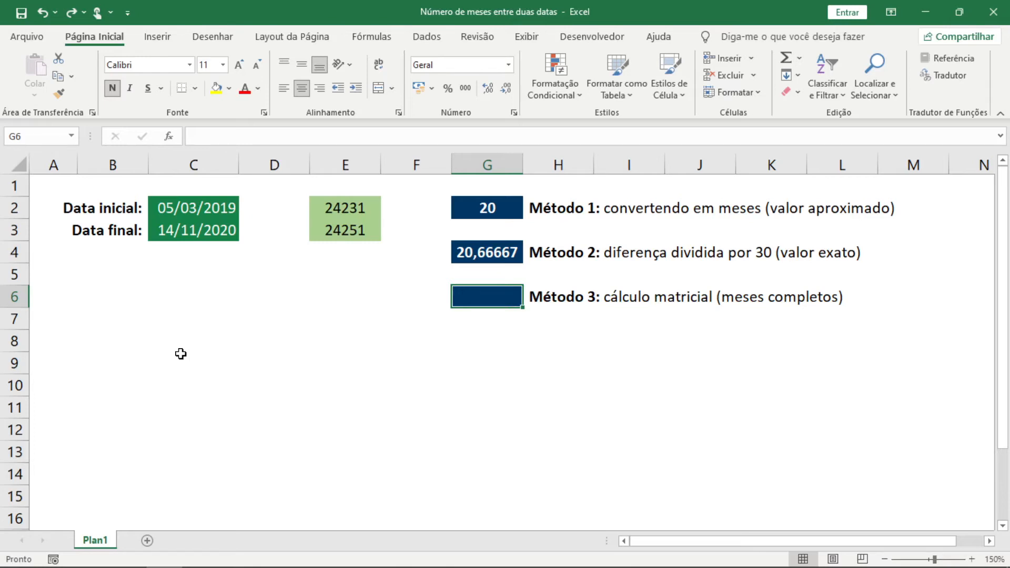
Enter =datam($C$2;1) in C6 to get the date one month after the initial date
{"action": "key", "text": "Left"}
{"action": "key", "text": "Left"}
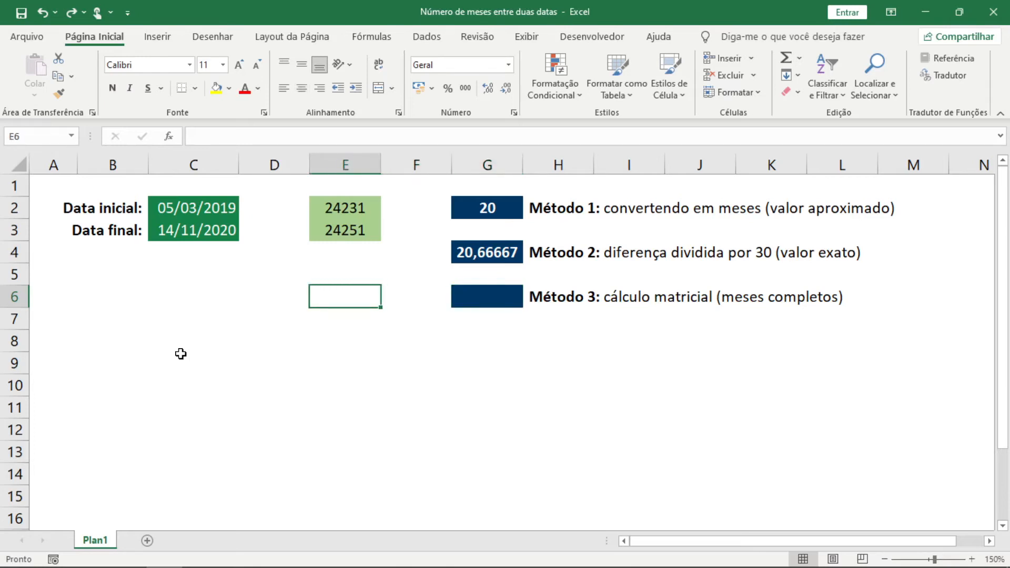
{"action": "key", "text": "Left"}
{"action": "key", "text": "Left"}
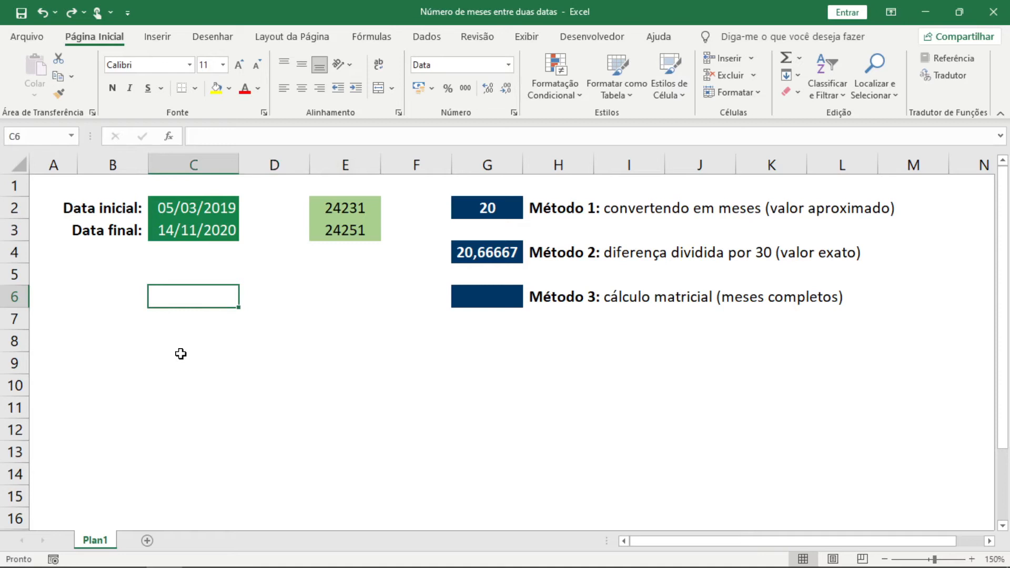
{"action": "type", "text": "=datam("}
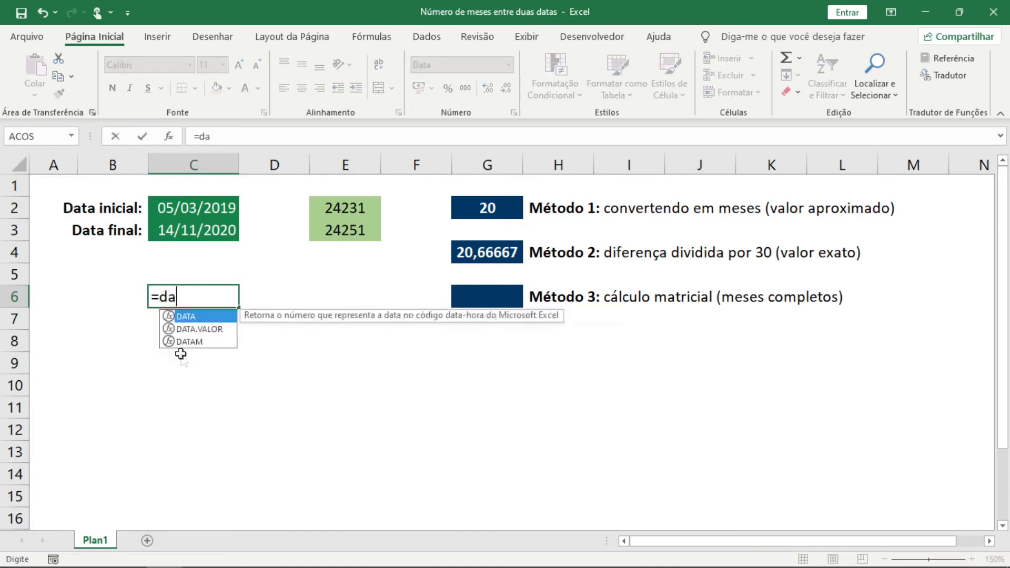
{"action": "key", "text": "Up"}
{"action": "key", "text": "Up"}
{"action": "key", "text": "Up"}
{"action": "key", "text": "Up"}
{"action": "key", "text": "F4"}
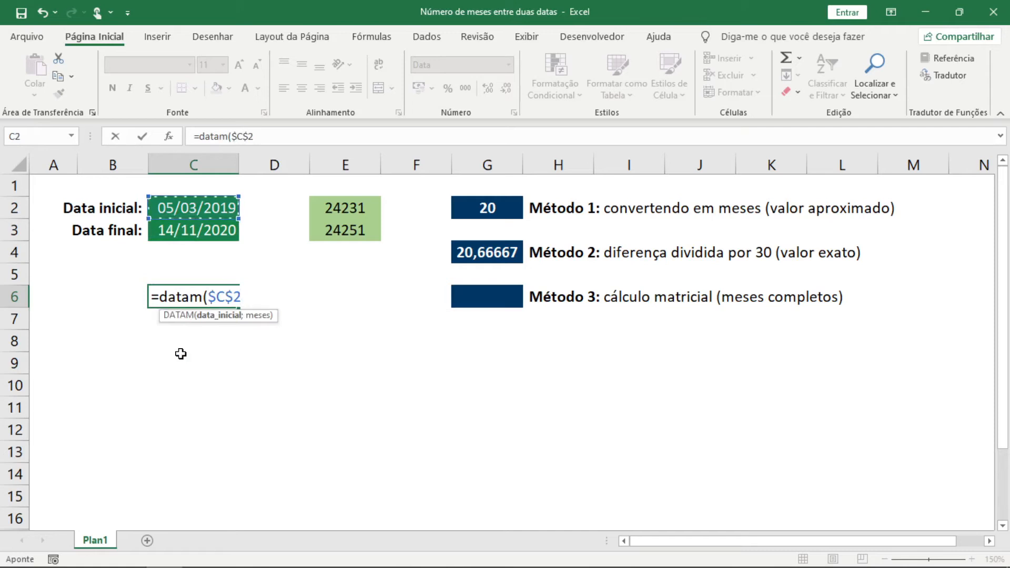
{"action": "type", "text": ";1)"}
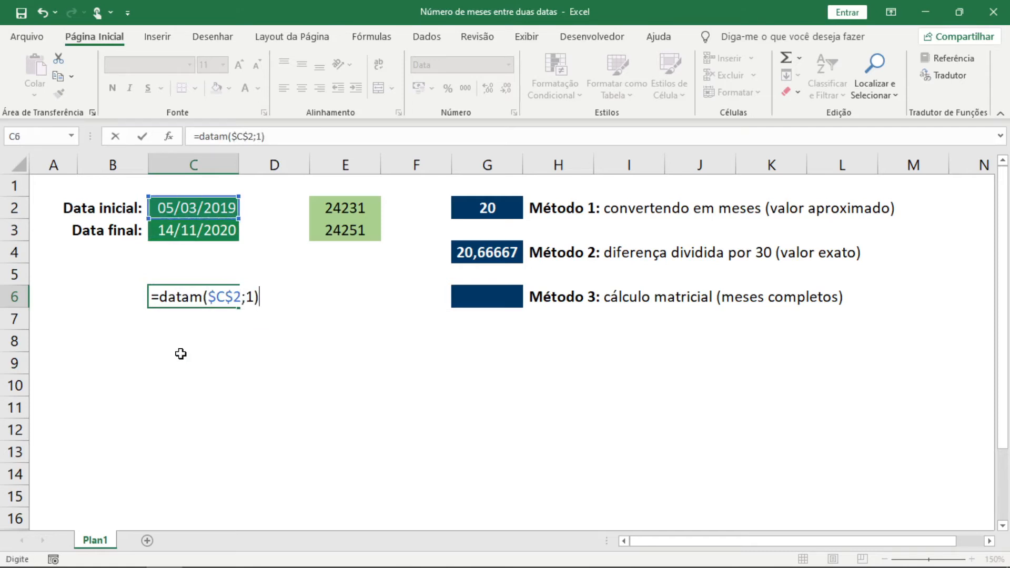
{"action": "key", "text": "Return"}
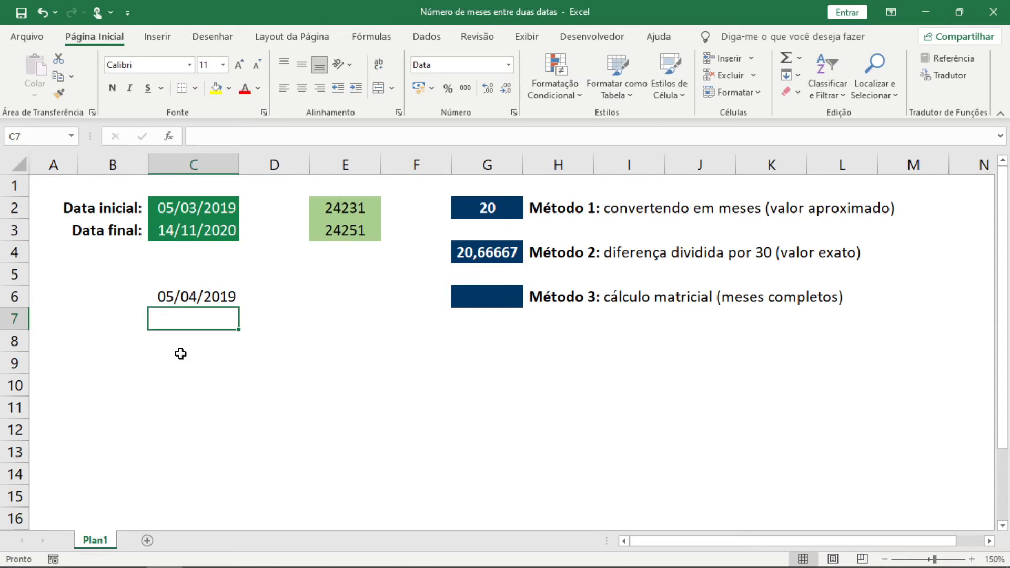
Try the C6 formula with 2 months instead of 1, and undo the change
{"action": "key", "text": "Up"}
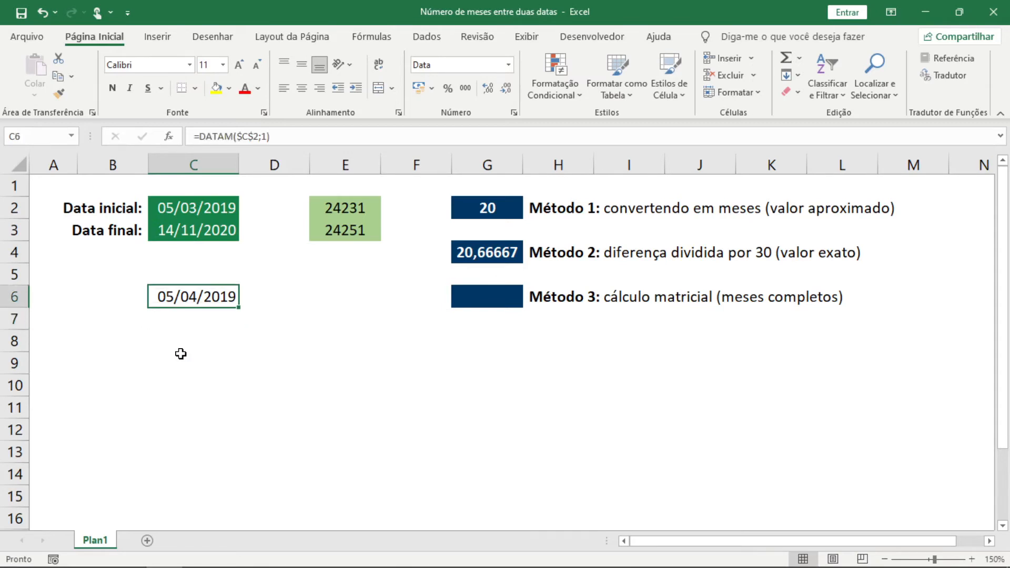
{"action": "key", "text": "F2"}
{"action": "key", "text": "BackSpace"}
{"action": "key", "text": "BackSpace"}
{"action": "type", "text": "2)"}
{"action": "key", "text": "Return"}
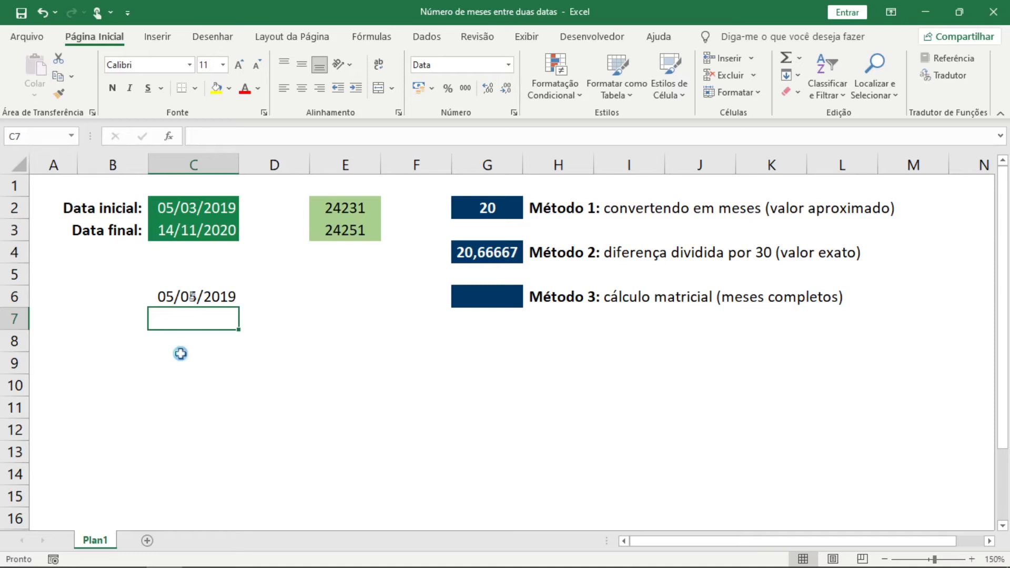
{"action": "key", "text": "ctrl+z"}
Enter 1 in B6 and make the C6 formula take its month count from that cell, as =DATAM($C$2;B6)
{"action": "key", "text": "Left"}
{"action": "type", "text": "1"}
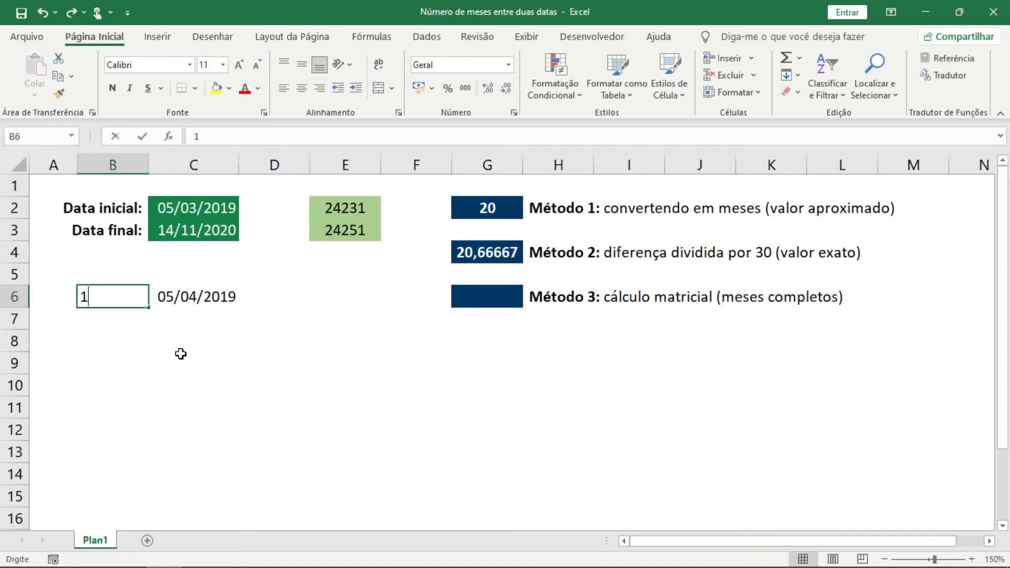
{"action": "key", "text": "Return"}
{"action": "key", "text": "Up"}
{"action": "key", "text": "Right"}
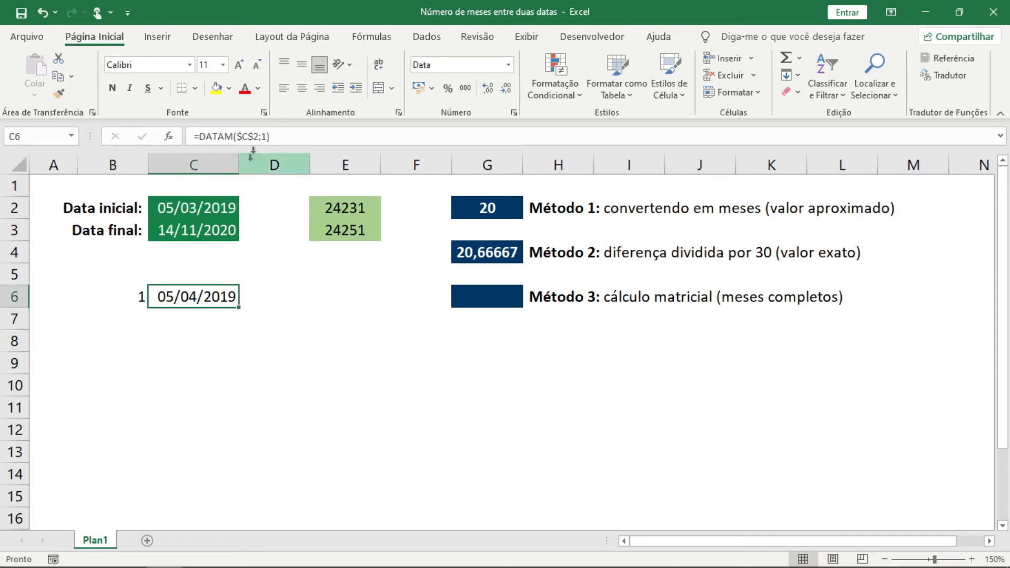
{"action": "double_click", "coordinate": [265, 137]}
{"action": "left_click", "coordinate": [117, 296]}
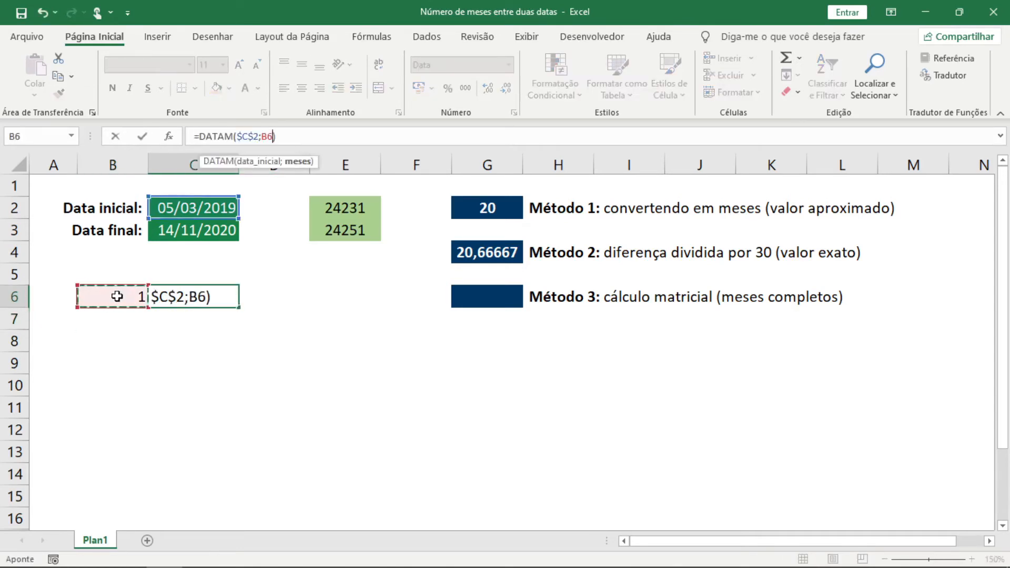
{"action": "key", "text": "Return"}
Enter =B6+1 in B7 and copy the date formula from C6 into C7
{"action": "key", "text": "Left"}
{"action": "type", "text": "="}
{"action": "left_click", "coordinate": [117, 296]}
{"action": "type", "text": "+1"}
{"action": "key", "text": "ctrl+Return"}
{"action": "key", "text": "Up"}
{"action": "key", "text": "Right"}
{"action": "key", "text": "Up"}
{"action": "key", "text": "ctrl+c"}
{"action": "key", "text": "Down"}
{"action": "key", "text": "ctrl+v"}
Copy B7:C7 down the rows below to extend the series of month counts and dates
{"action": "key", "text": "Left"}
{"action": "key", "text": "shift+Right"}
{"action": "key", "text": "ctrl+c"}
{"action": "key", "text": "shift+Down"}
{"action": "key", "text": "shift+Down"}
{"action": "key", "text": "shift+Down"}
{"action": "key", "text": "shift+Down"}
{"action": "key", "text": "shift+Down"}
{"action": "key", "text": "shift+Down"}
{"action": "key", "text": "shift+Down"}
{"action": "key", "text": "shift+Down"}
{"action": "key", "text": "shift+Down"}
{"action": "key", "text": "shift+Down"}
{"action": "key", "text": "shift+Down"}
{"action": "key", "text": "shift+Down"}
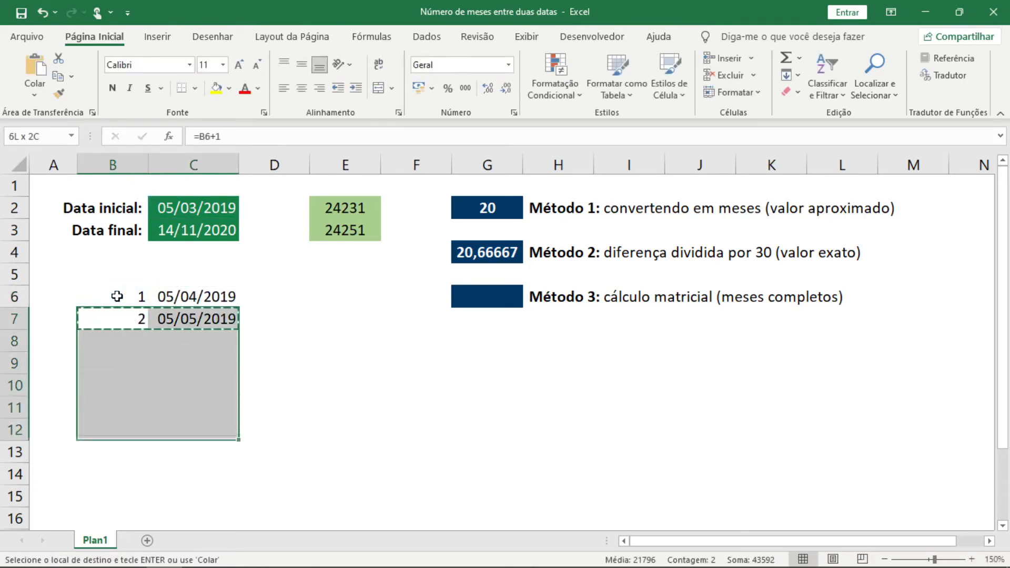
{"action": "key", "text": "shift+Down"}
{"action": "key", "text": "shift+Down"}
{"action": "key", "text": "ctrl+v"}
{"action": "key", "text": "Escape"}
{"action": "key", "text": "Up"}
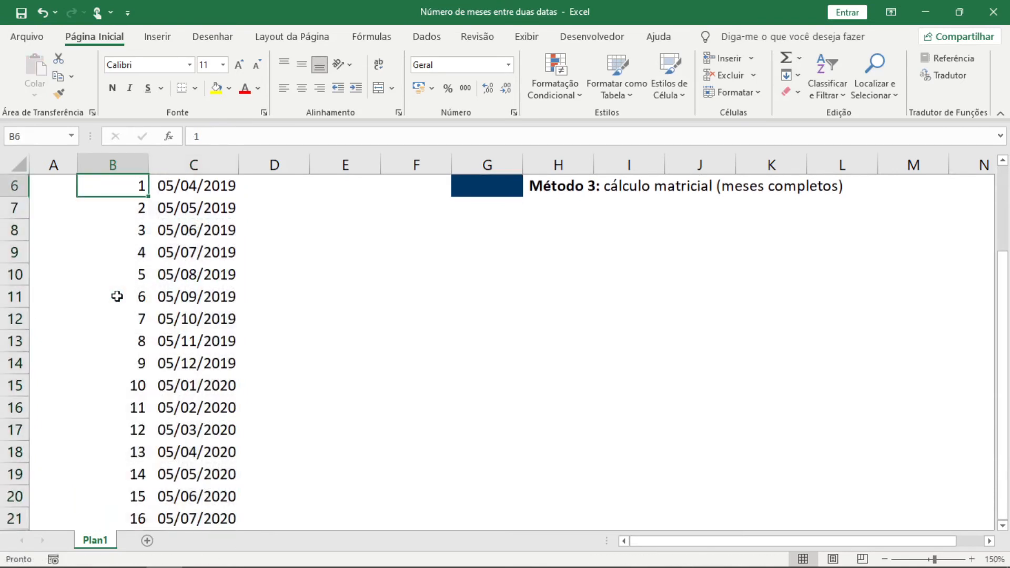
{"action": "scroll", "coordinate": [117, 297], "scroll_direction": "up", "scroll_amount": 2}
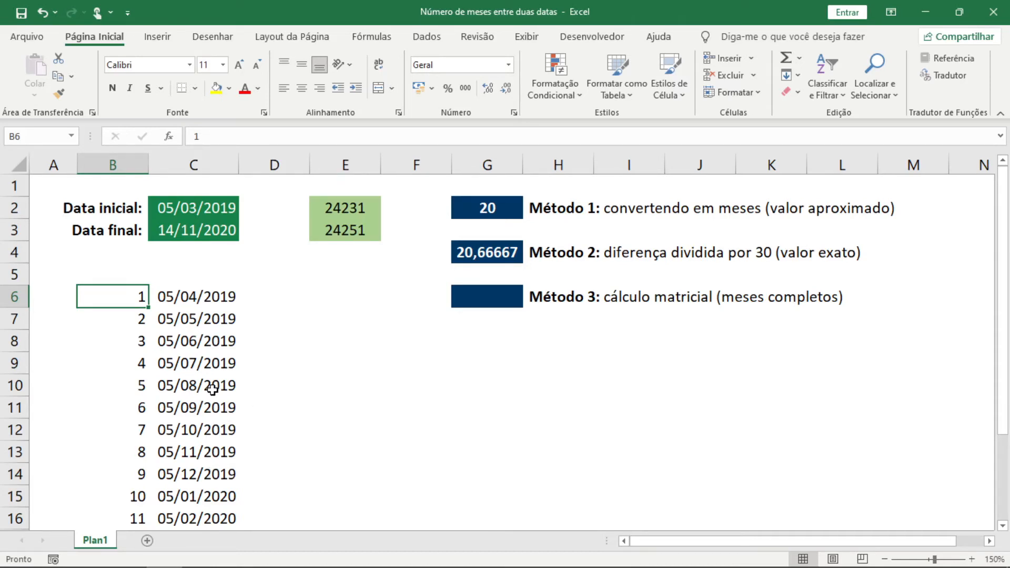
Examine the DATAM formulas in the first rows of the date list, checking which month cell each one references
{"action": "left_click", "coordinate": [213, 298]}
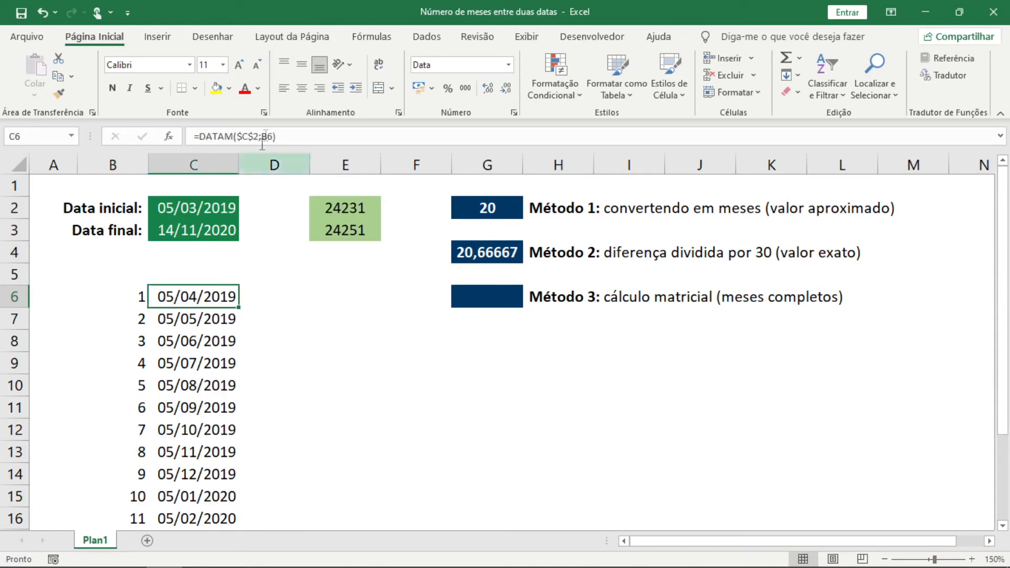
{"action": "key", "text": "Escape"}
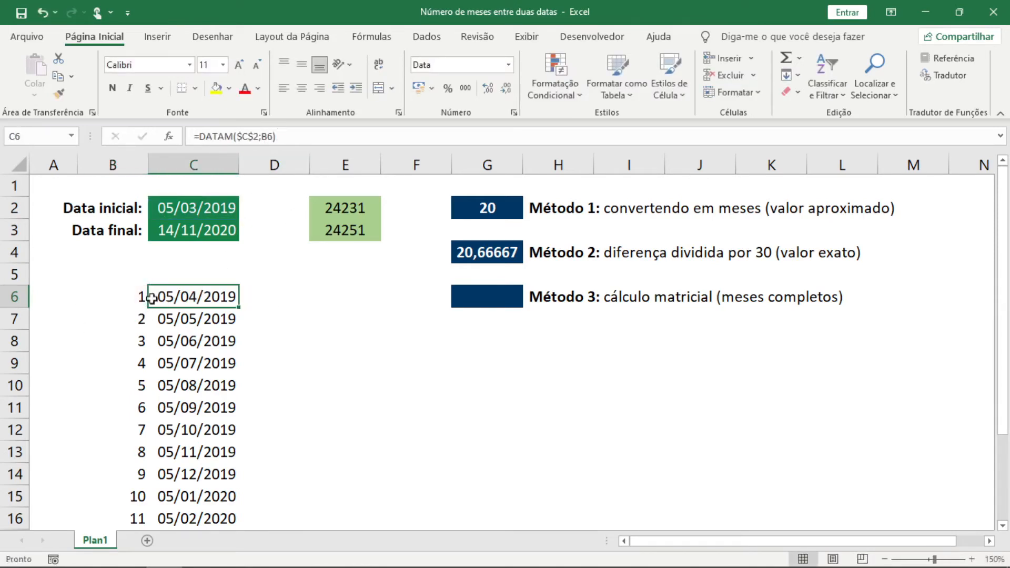
{"action": "key", "text": "Down"}
{"action": "key", "text": "F2"}
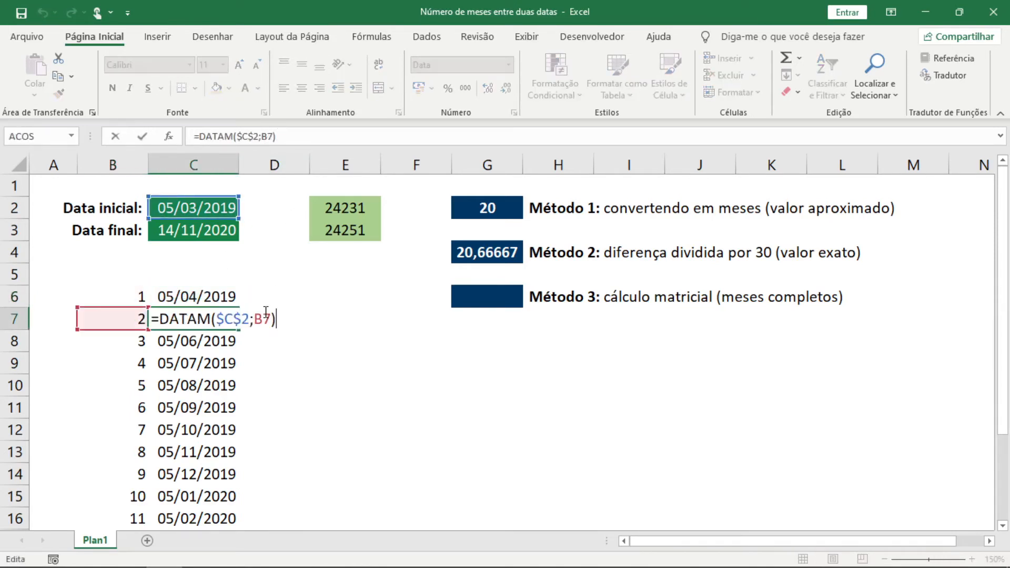
{"action": "key", "text": "Escape"}
{"action": "key", "text": "Down"}
{"action": "key", "text": "F2"}
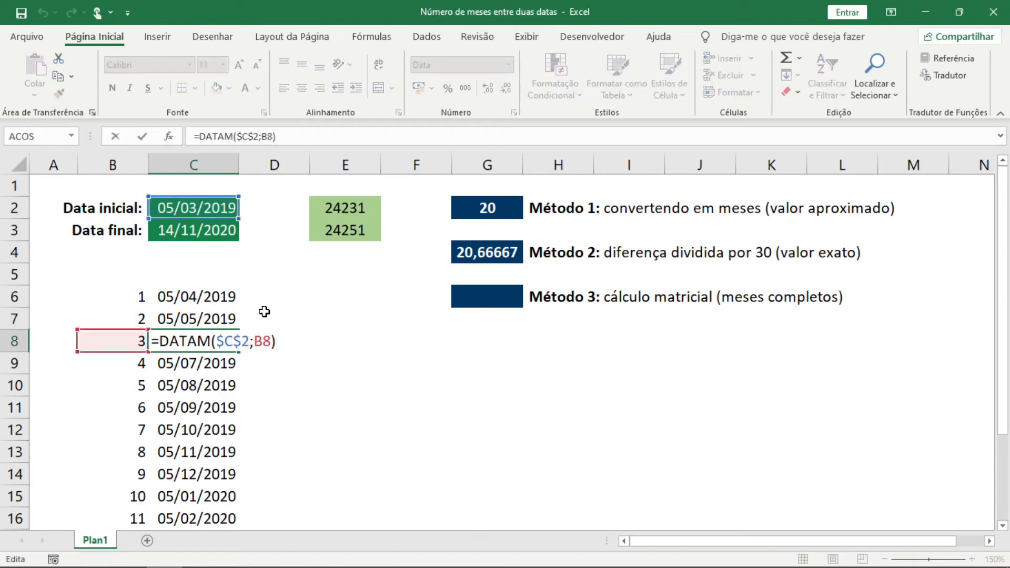
{"action": "key", "text": "Escape"}
{"action": "key", "text": "Down"}
{"action": "key", "text": "Down"}
{"action": "key", "text": "Down"}
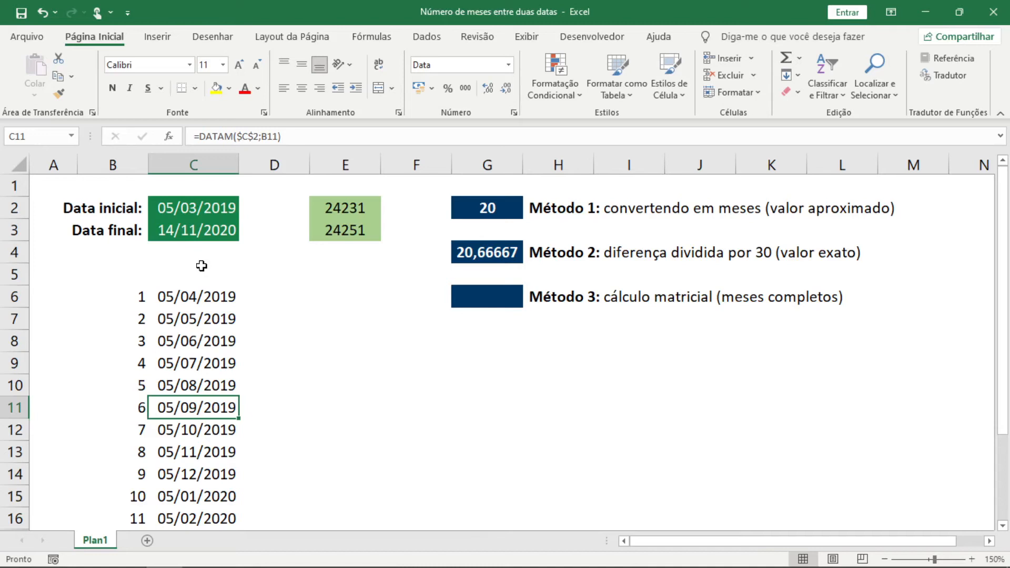
Start the Método 3 formula in G6 with =datam(C2;lin(a1:a50)) to build an array of monthly dates
{"action": "left_click", "coordinate": [493, 299]}
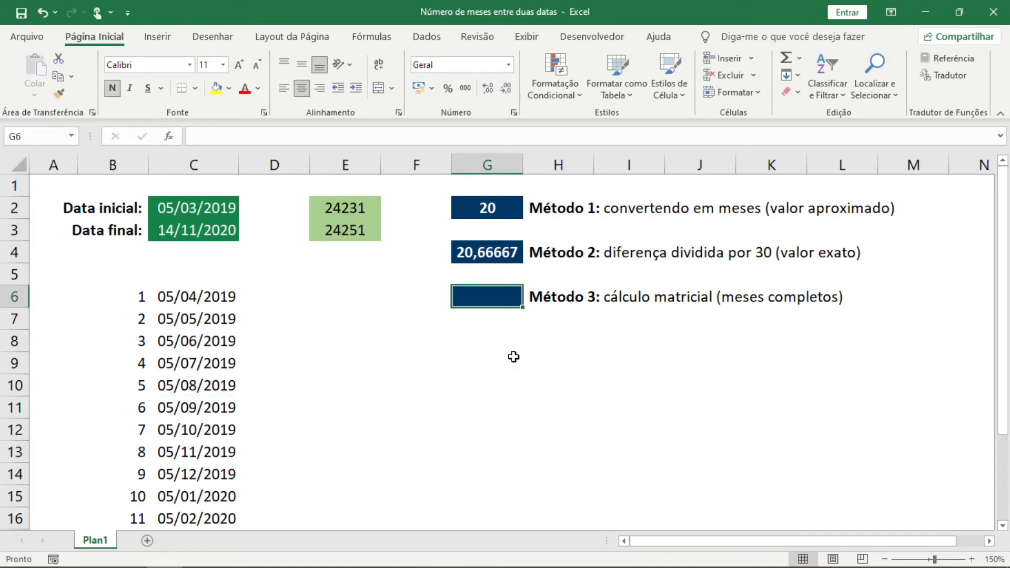
{"action": "type", "text": "=datam"}
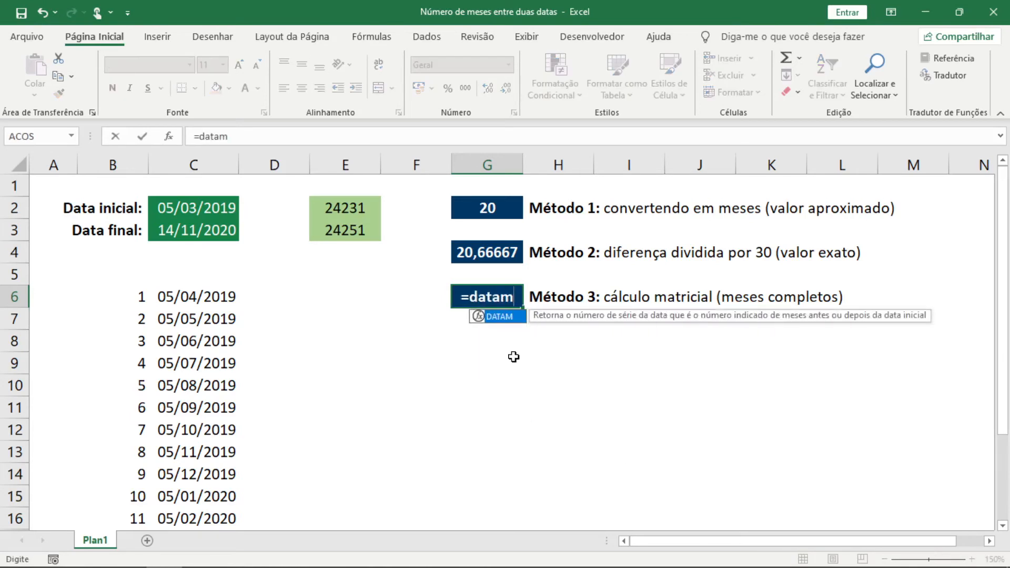
{"action": "type", "text": "("}
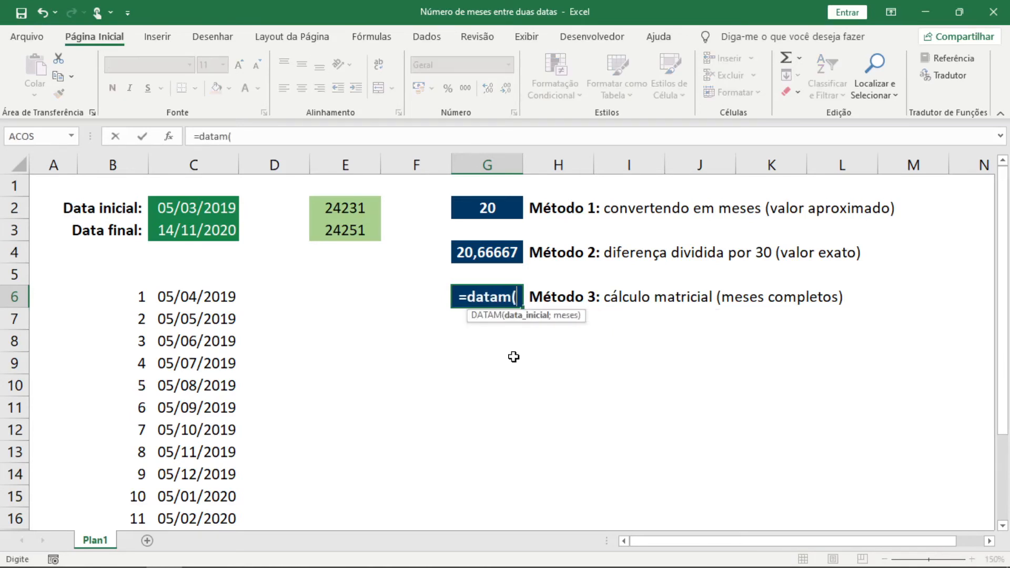
{"action": "left_click", "coordinate": [194, 205]}
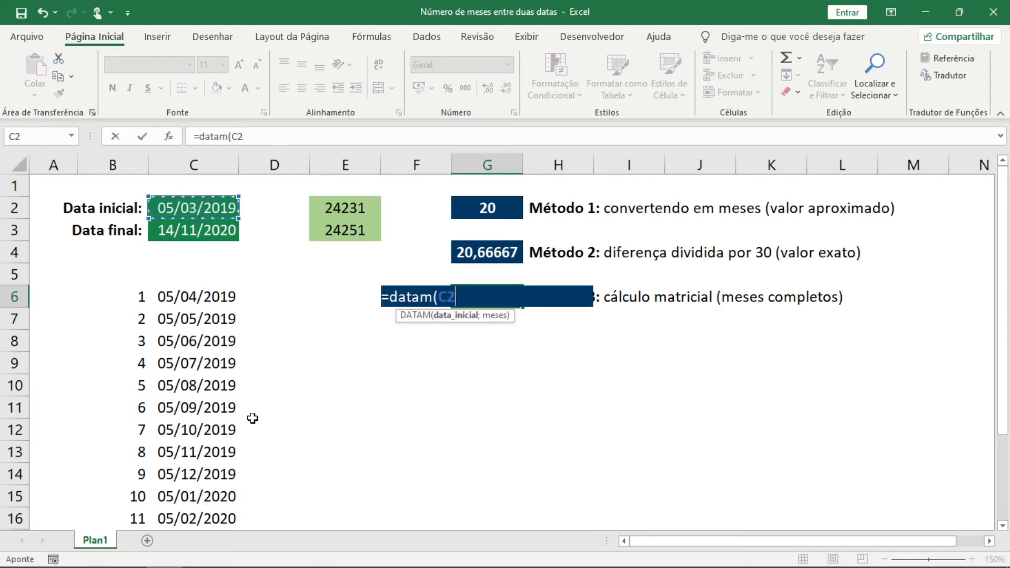
{"action": "type", "text": ";"}
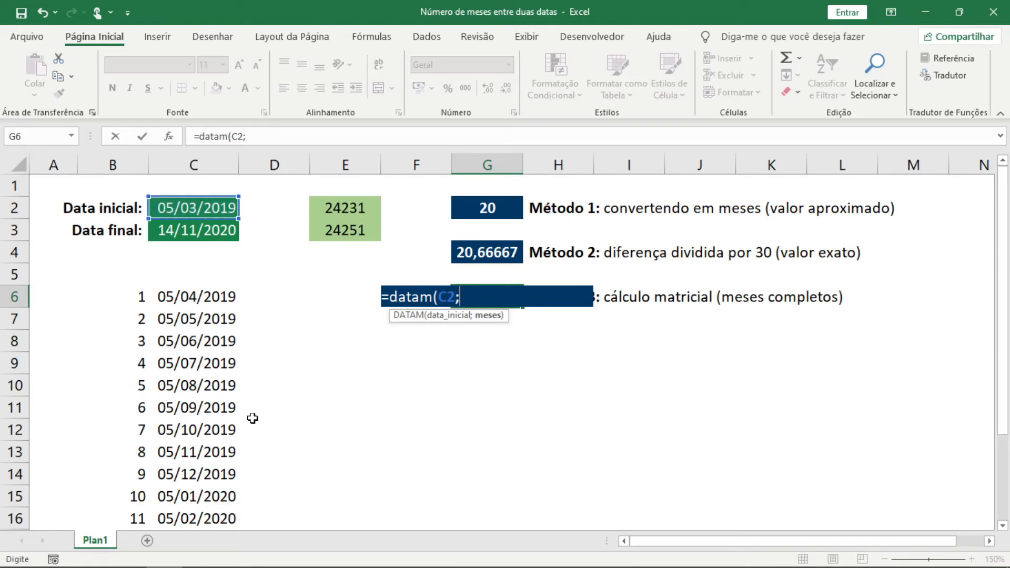
{"action": "type", "text": "lin("}
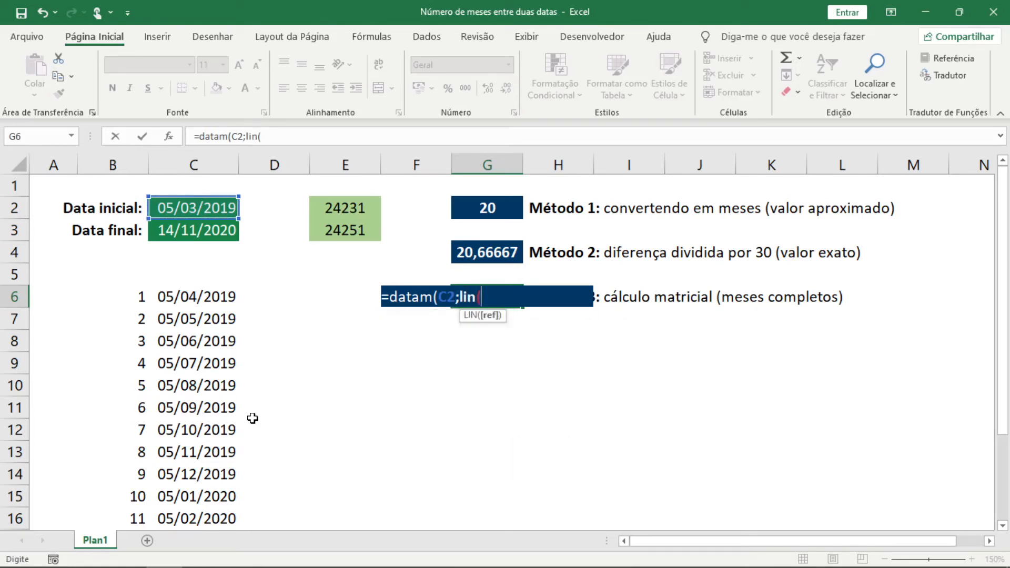
{"action": "type", "text": "a1:"}
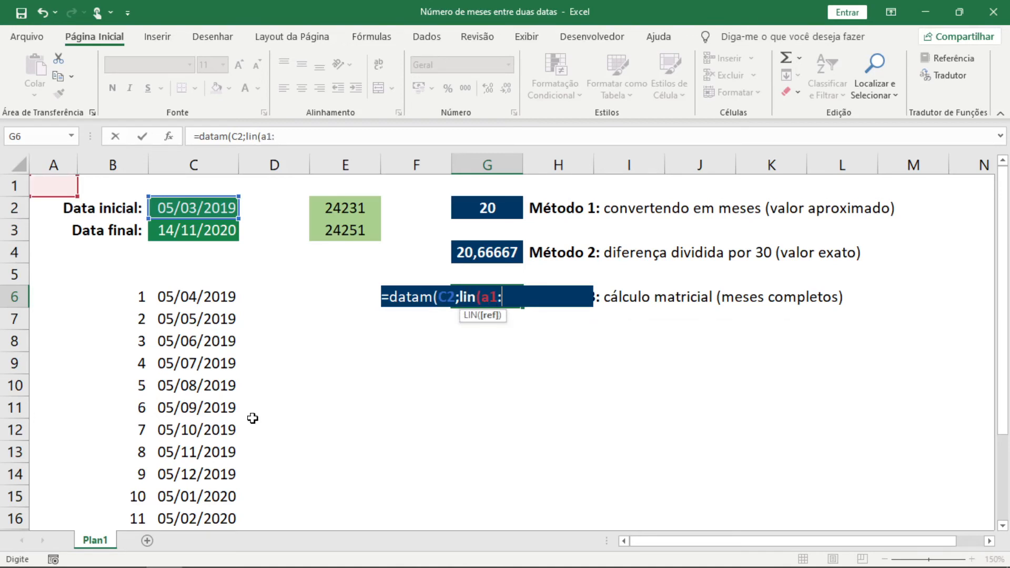
{"action": "type", "text": "a50)"}
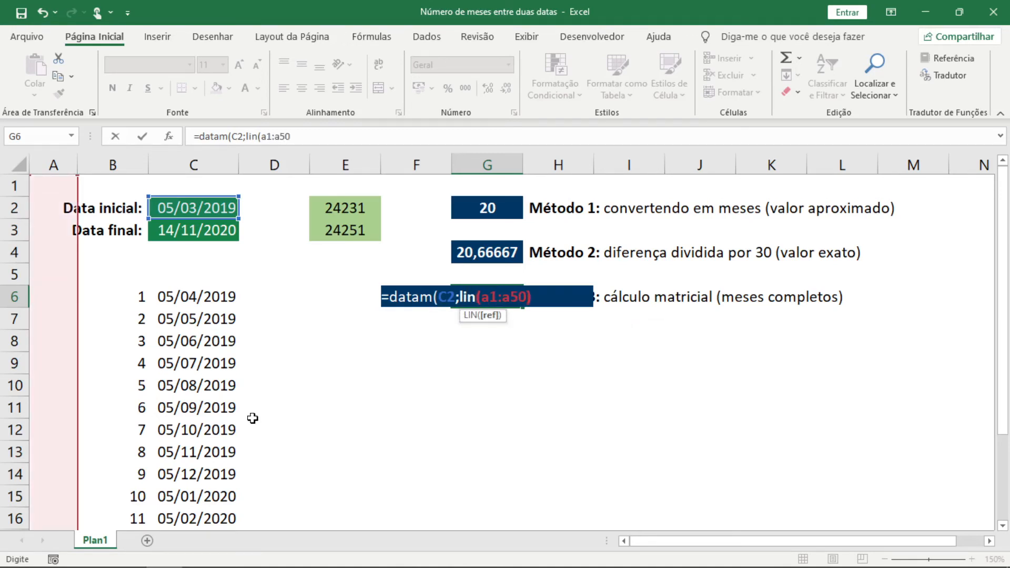
{"action": "type", "text": ")"}
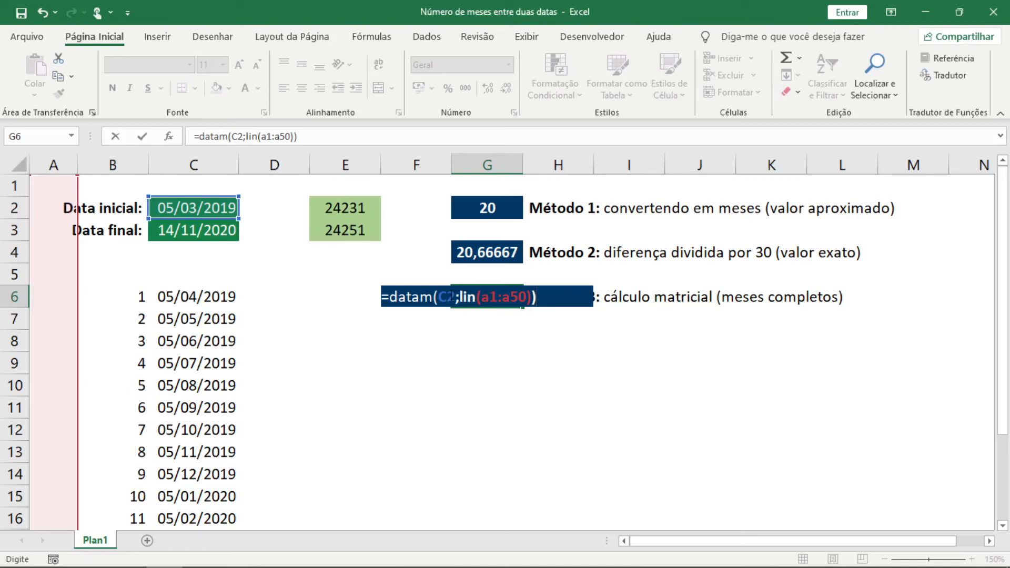
{"action": "left_click_drag", "start_coordinate": [456, 297], "coordinate": [440, 297]}
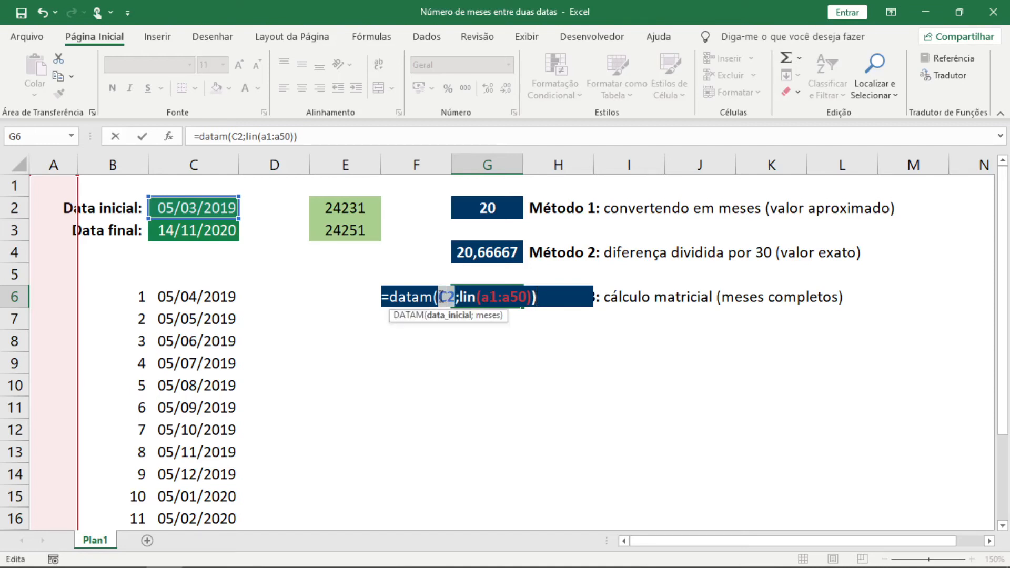
{"action": "left_click", "coordinate": [460, 297]}
{"action": "left_click_drag", "start_coordinate": [460, 298], "coordinate": [532, 297]}
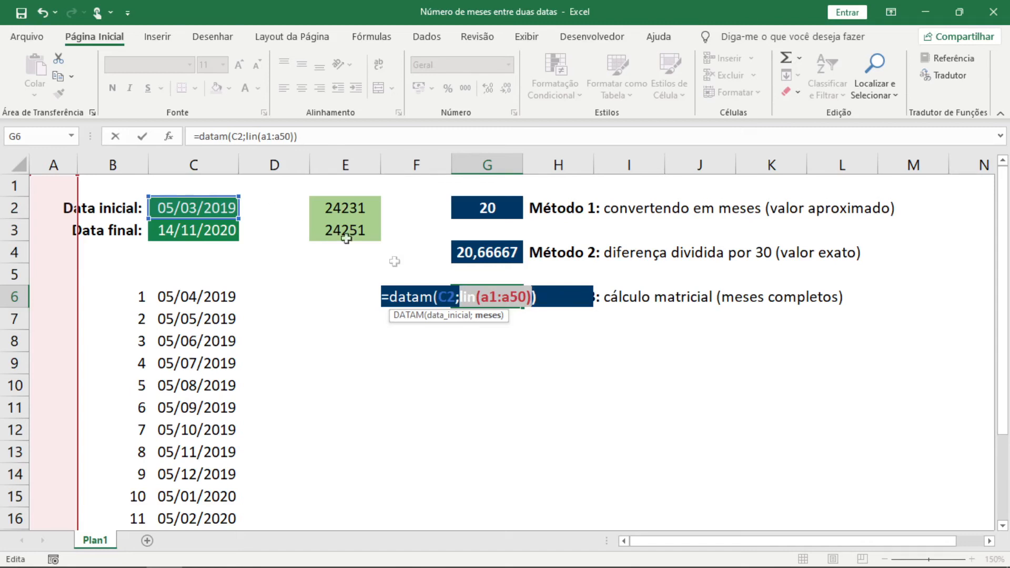
Wrap the DATAM expression in G6 in a SE function testing >=C3, with lin(a1:a50) if true and 50000 if false
{"action": "left_click", "coordinate": [389, 297]}
{"action": "type", "text": "se("}
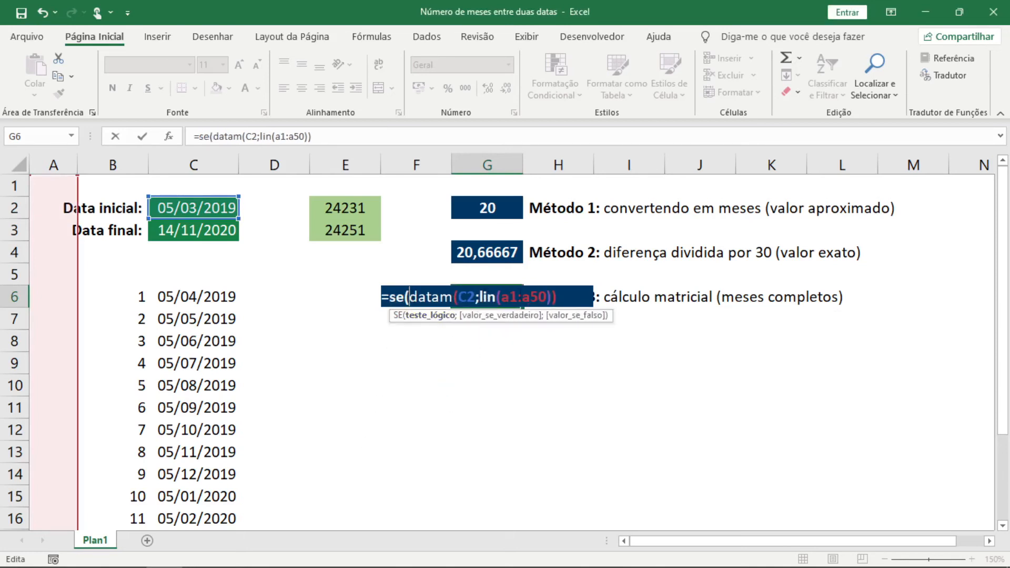
{"action": "type", "text": ">="}
{"action": "left_click", "coordinate": [166, 230]}
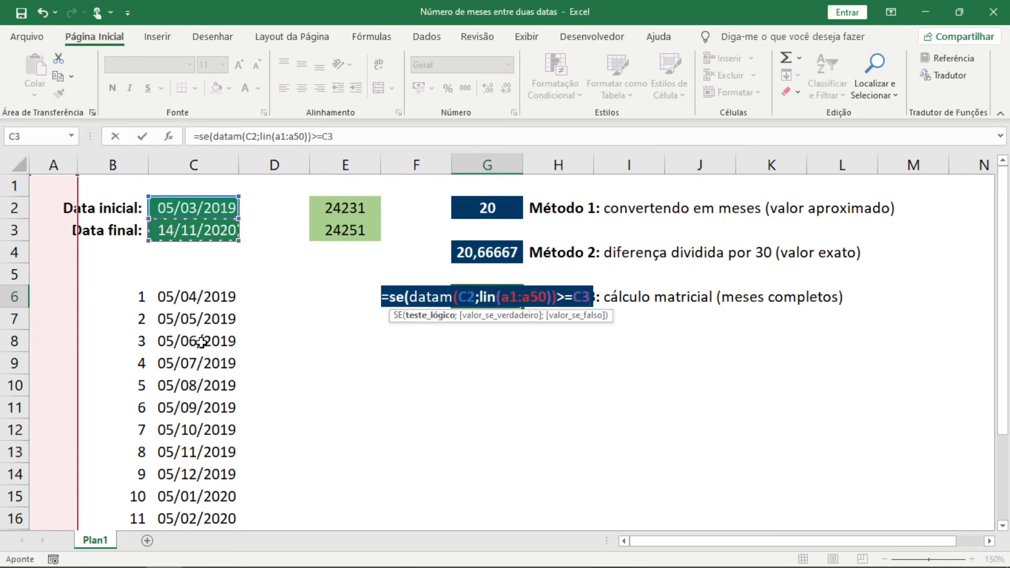
{"action": "type", "text": ";"}
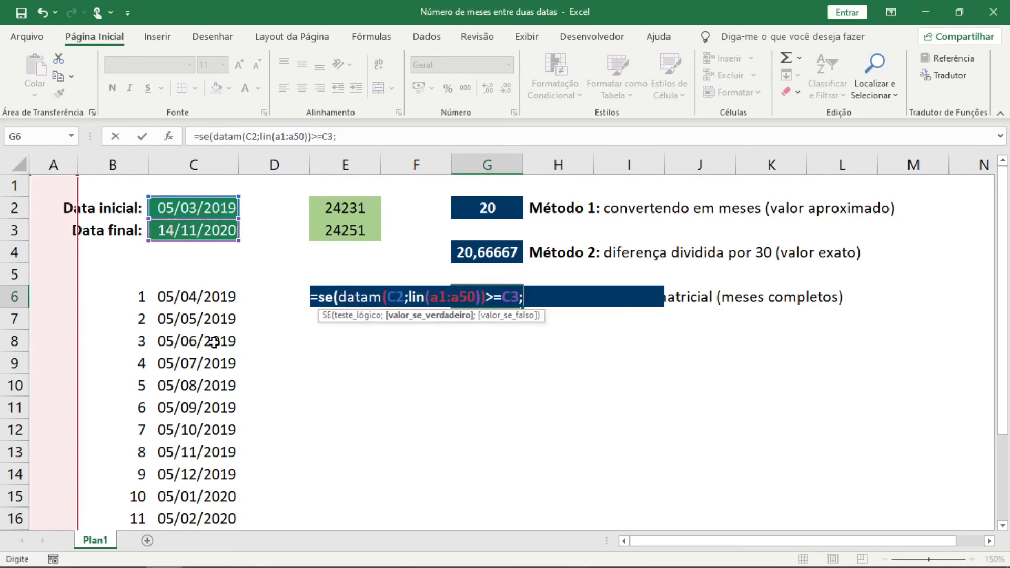
{"action": "type", "text": "lin(a1:a50)"}
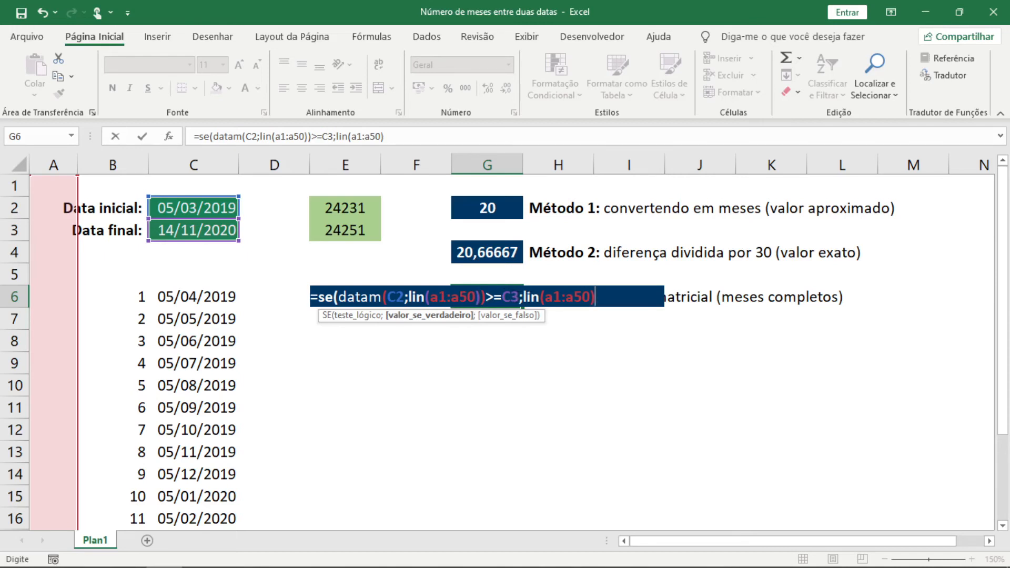
{"action": "type", "text": ";50000"}
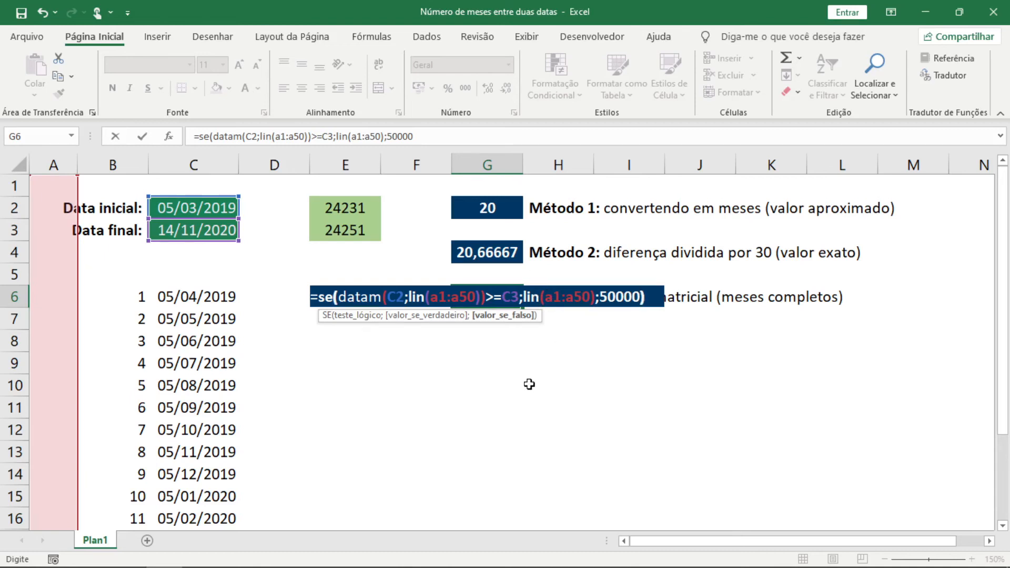
Enclose the SE expression in G6 in MÍNIMO, subtract 1 from it, and enter it as an array formula
{"action": "left_click", "coordinate": [319, 296]}
{"action": "type", "text": "mínimo"}
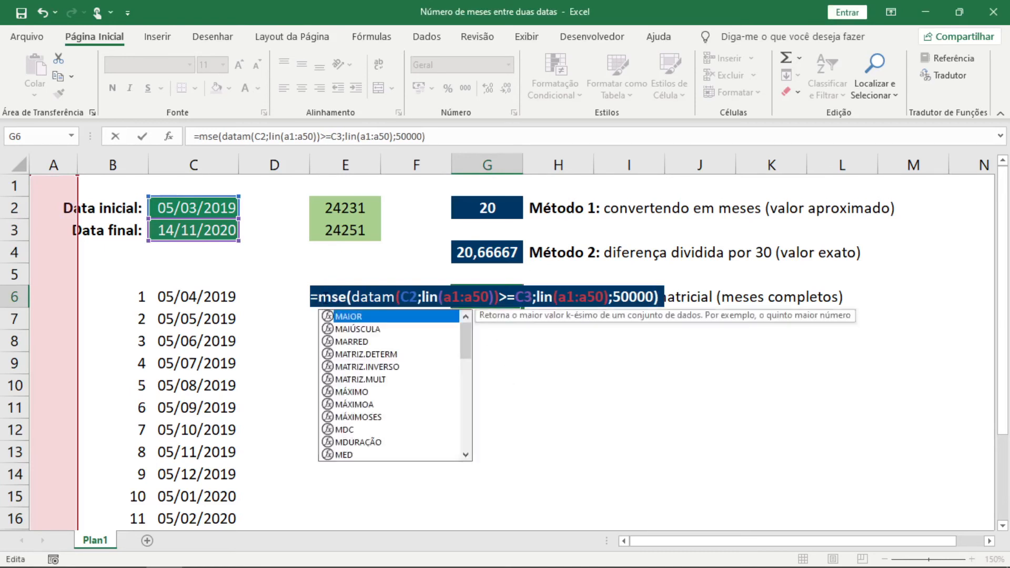
{"action": "type", "text": "("}
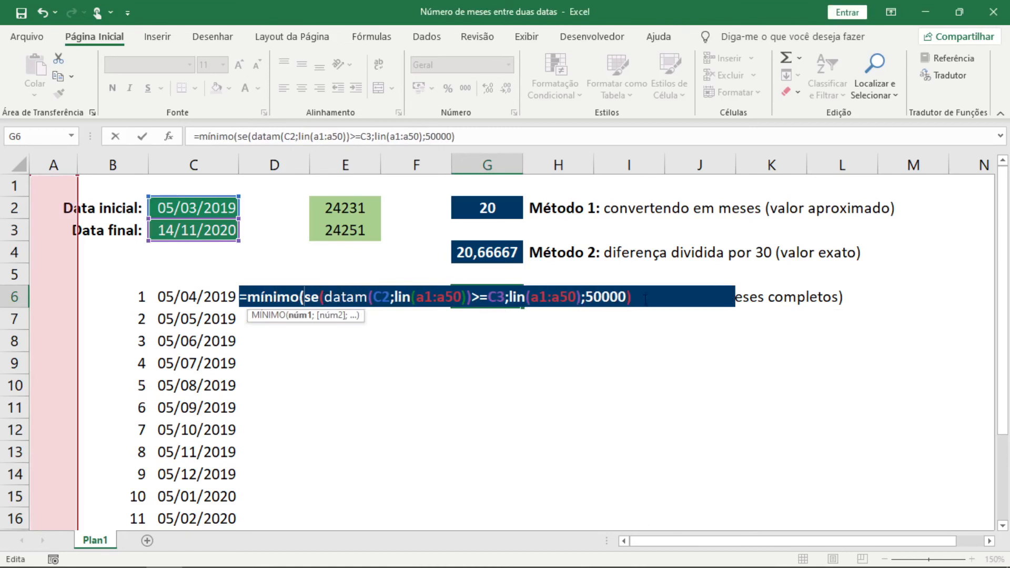
{"action": "type", "text": "-1"}
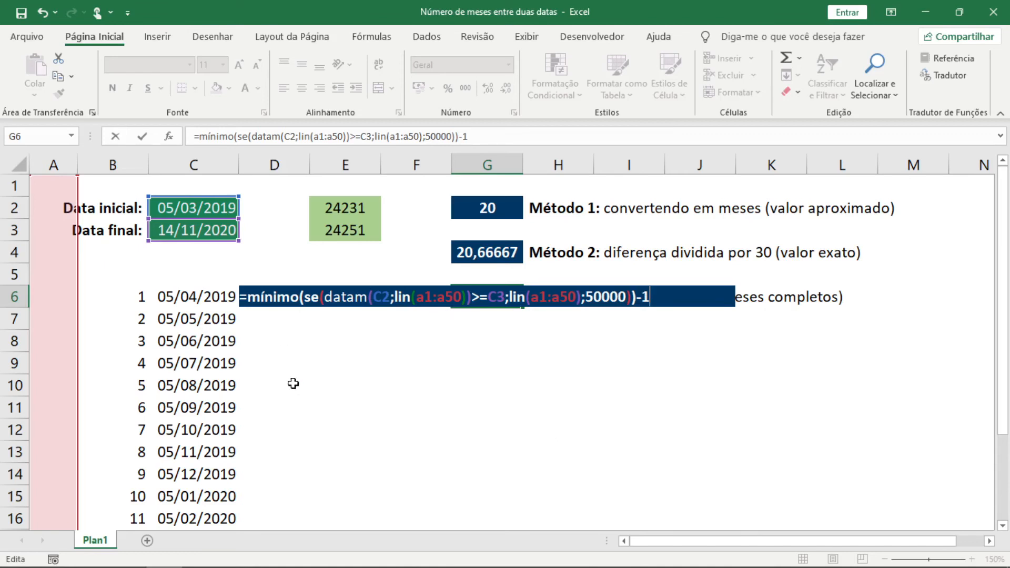
{"action": "key", "text": "ctrl+shift+Return"}
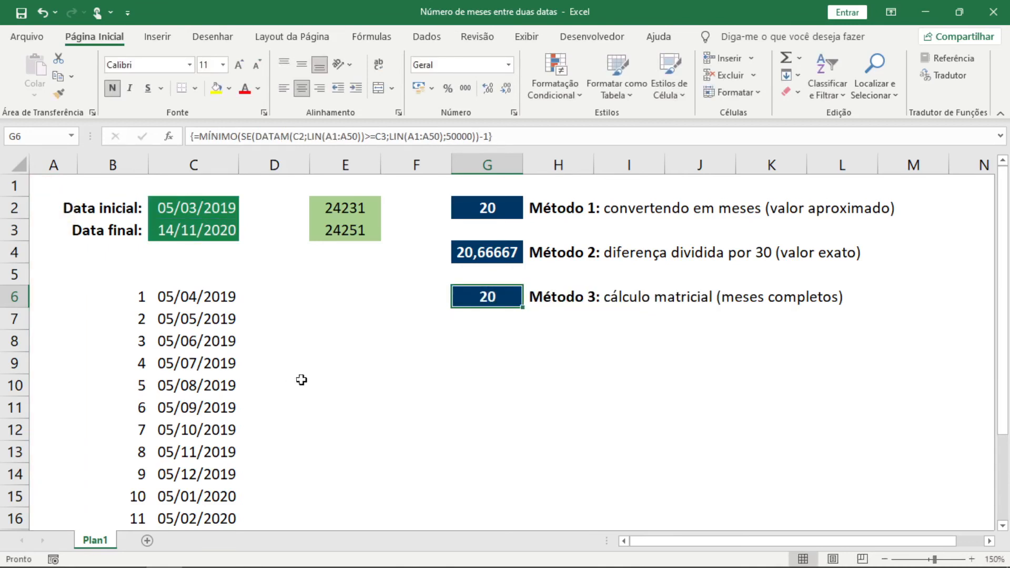
Test the three methods with 02/11/2020 as the final date in C3, and set it back to 14/11/2020
{"action": "left_click", "coordinate": [189, 234]}
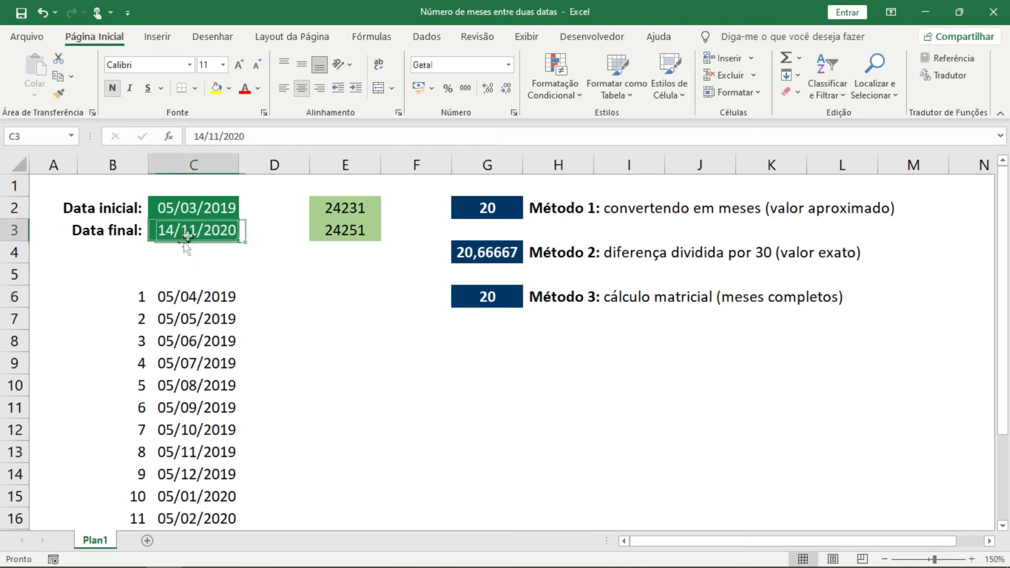
{"action": "type", "text": "02/11/2020"}
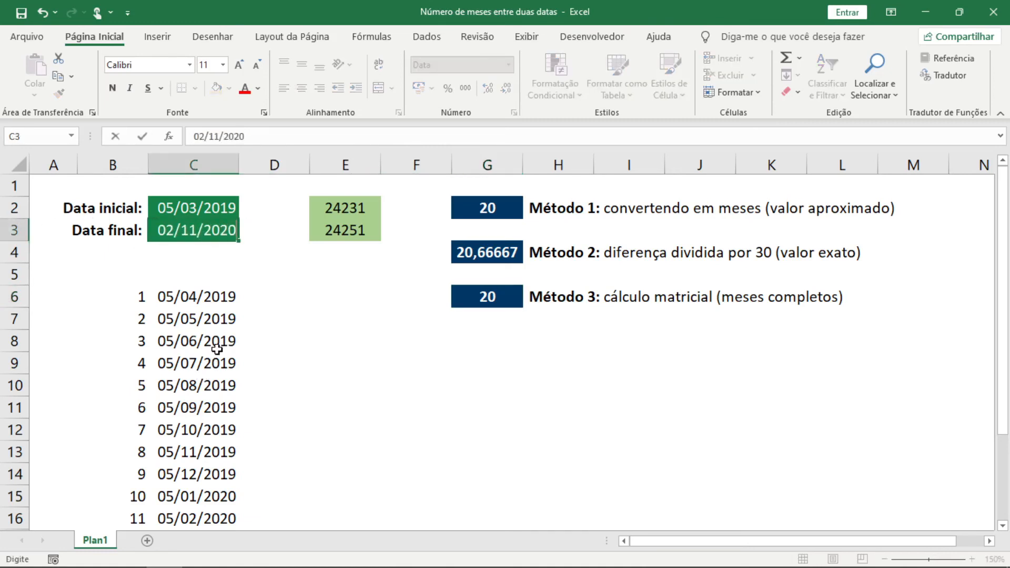
{"action": "key", "text": "Return"}
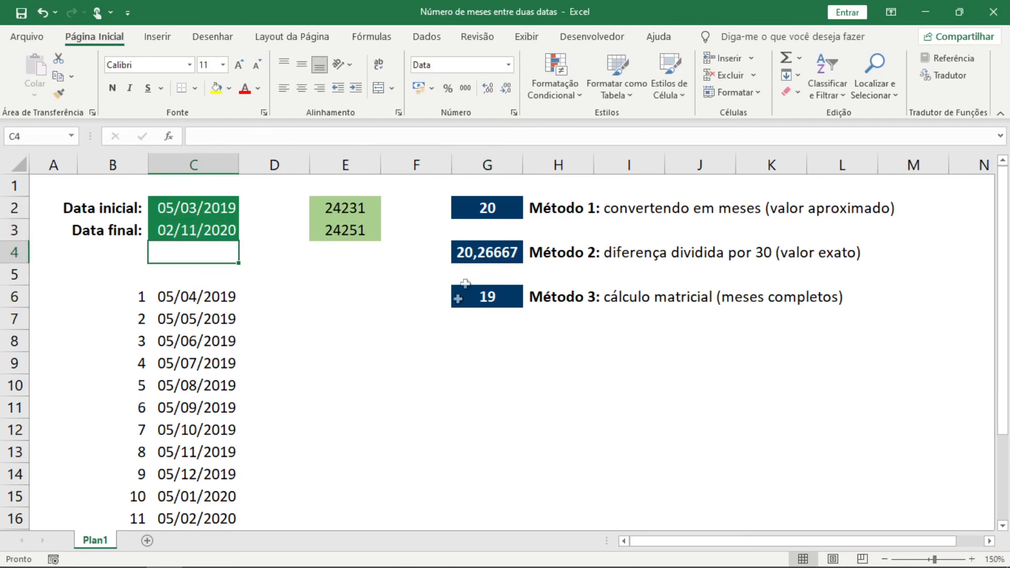
{"action": "left_click", "coordinate": [195, 228]}
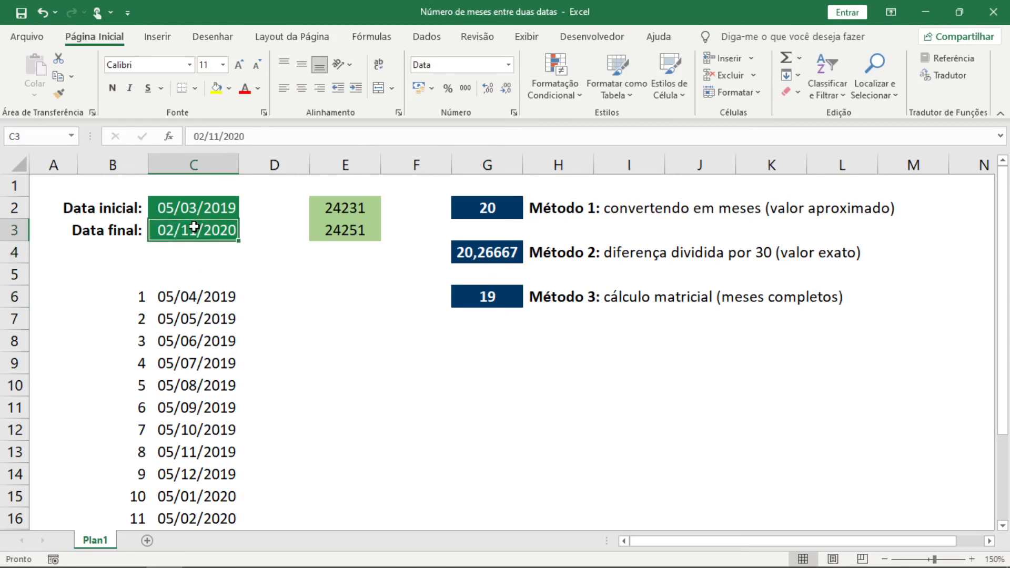
{"action": "type", "text": "14/11/2020"}
{"action": "key", "text": "Return"}
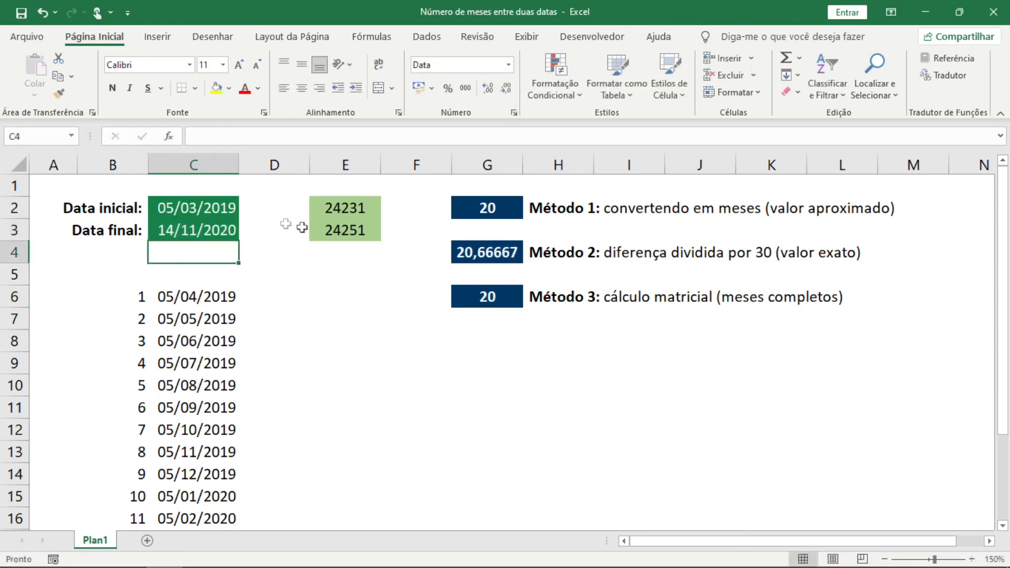
Test the three methods with 01/04/2019 and 06/04/2019 as the final date in C3
{"action": "left_click", "coordinate": [157, 236]}
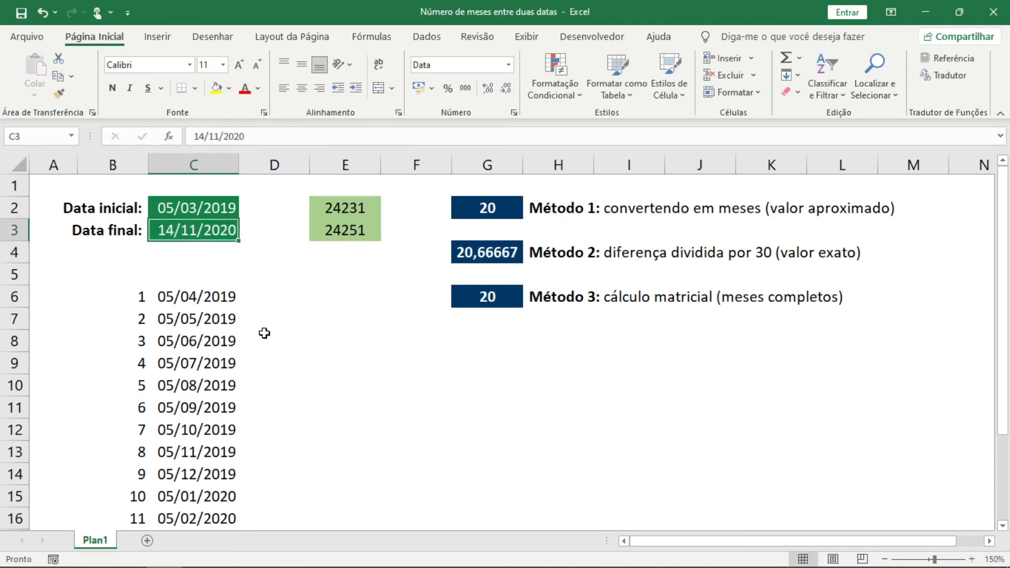
{"action": "type", "text": "01/04/2019"}
{"action": "key", "text": "Return"}
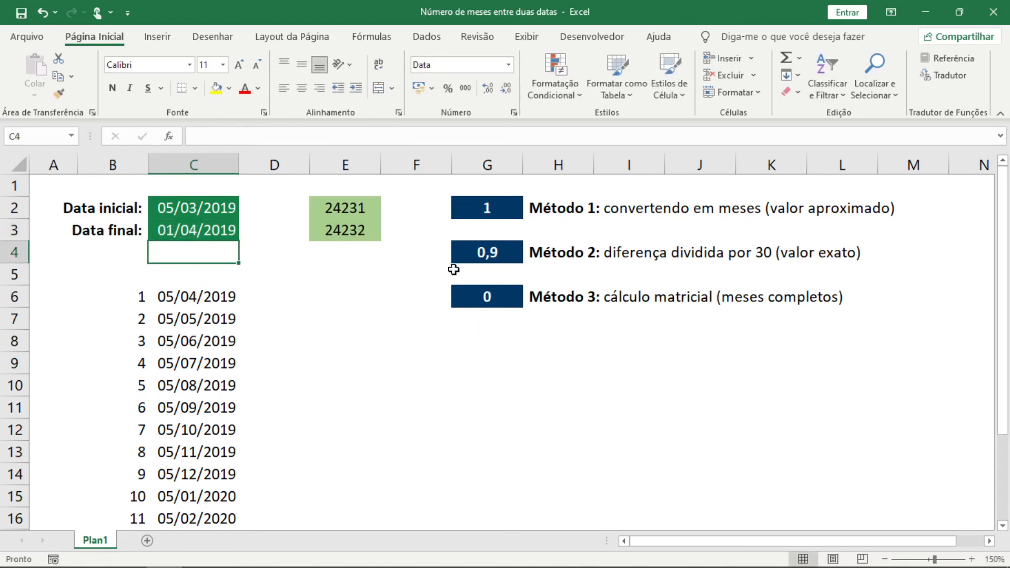
{"action": "key", "text": "ctrl+z"}
{"action": "type", "text": "06/04/2019"}
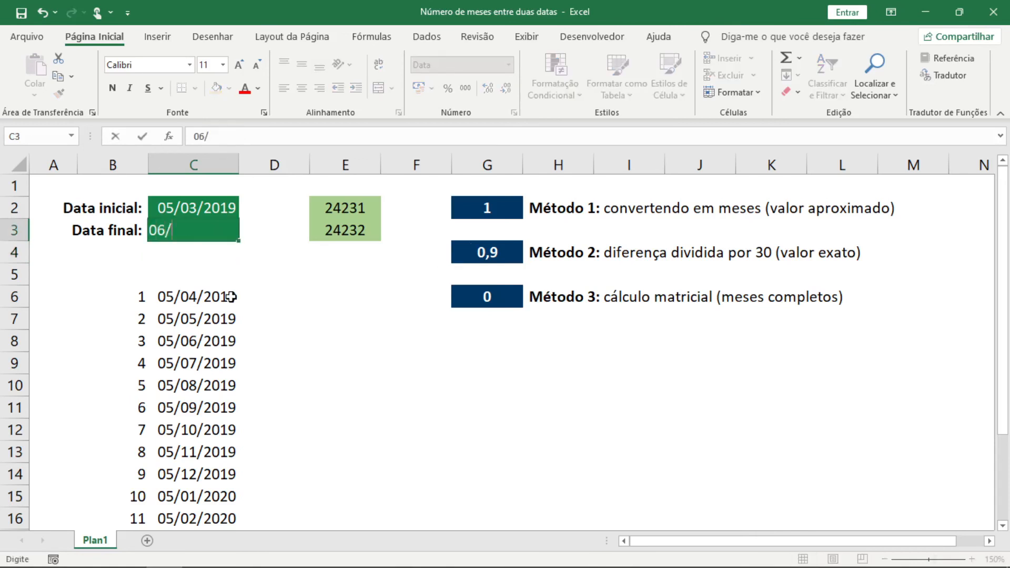
{"action": "key", "text": "Return"}
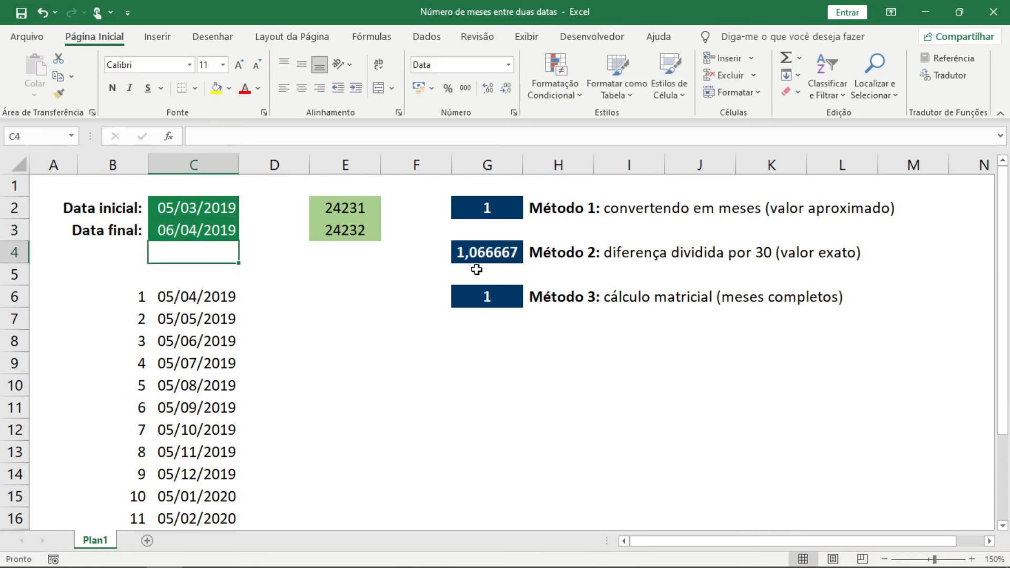
Undo the test entries in C3 to restore 14/11/2020 as the final date
{"action": "left_click", "coordinate": [45, 13]}
{"action": "left_click", "coordinate": [45, 13]}
{"action": "left_click", "coordinate": [63, 15]}
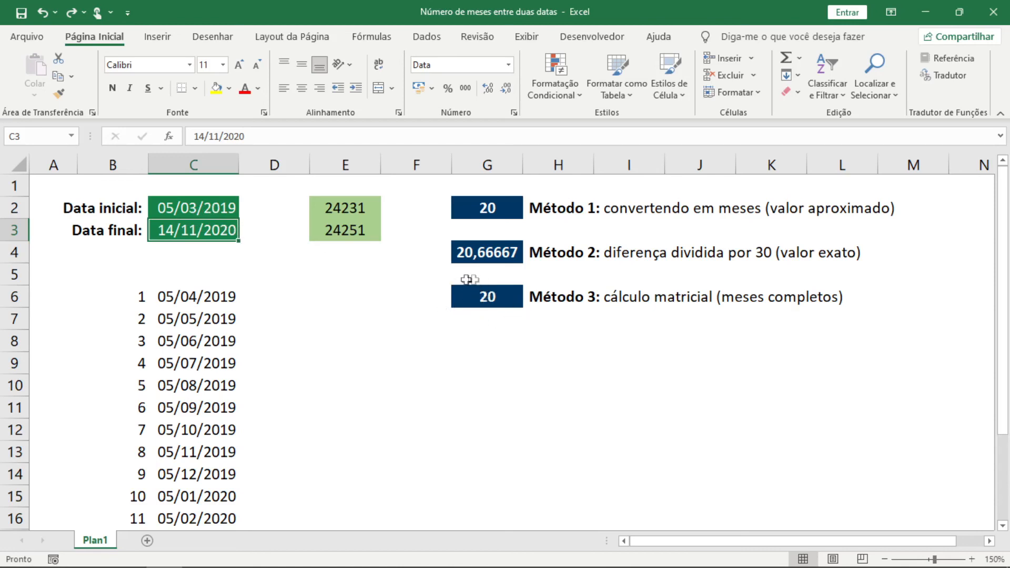
Review the C2, LIN(A1:A50) and 50000 arguments of the Método 3 formula in G6 and re-enter it as an array formula
{"action": "left_click", "coordinate": [460, 298]}
{"action": "key", "text": "F2"}
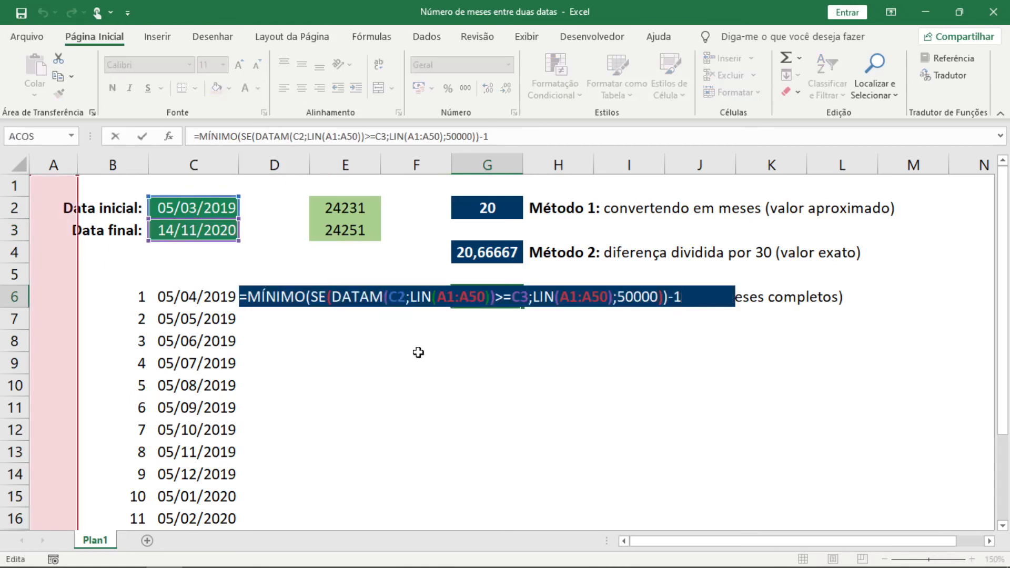
{"action": "double_click", "coordinate": [394, 298]}
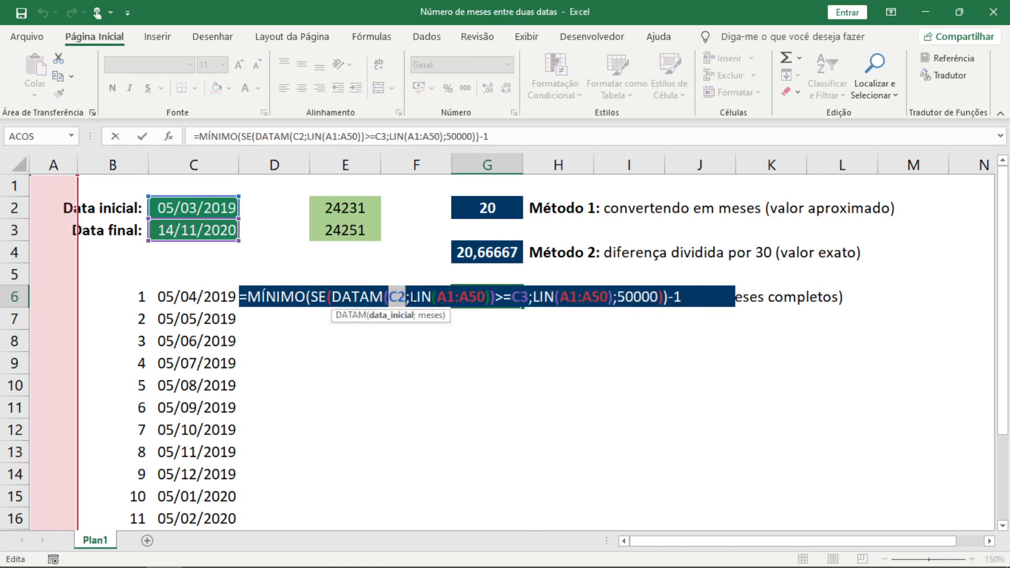
{"action": "left_click_drag", "start_coordinate": [410, 298], "coordinate": [488, 299]}
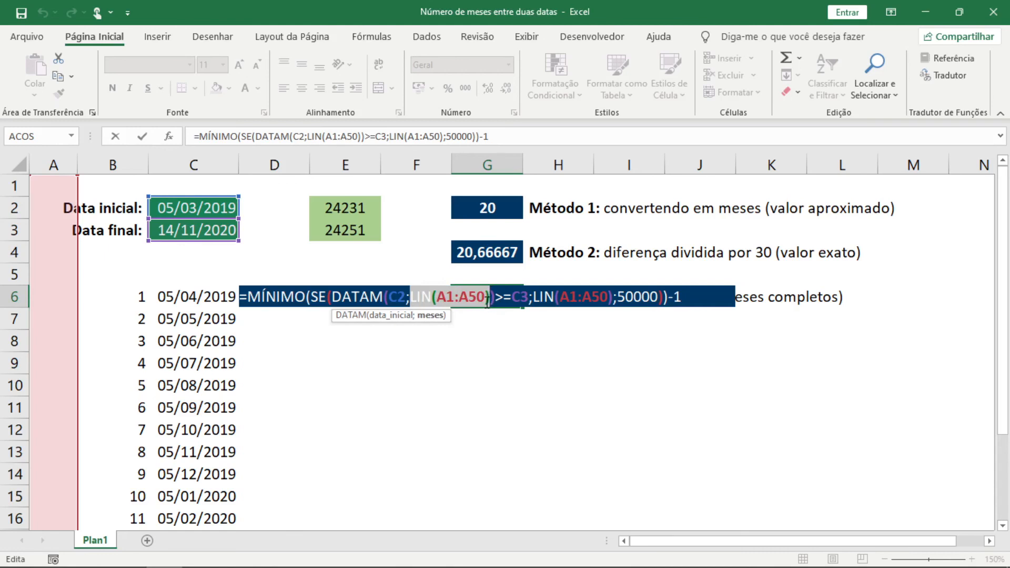
{"action": "left_click_drag", "start_coordinate": [411, 297], "coordinate": [490, 299]}
{"action": "left_click_drag", "start_coordinate": [618, 297], "coordinate": [658, 297]}
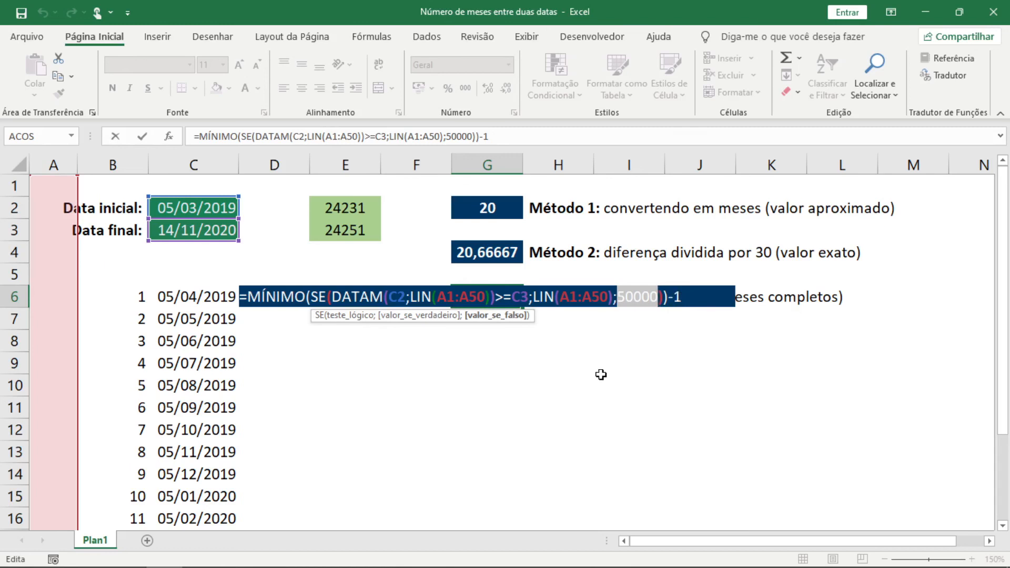
{"action": "key", "text": "ctrl+shift+Return"}
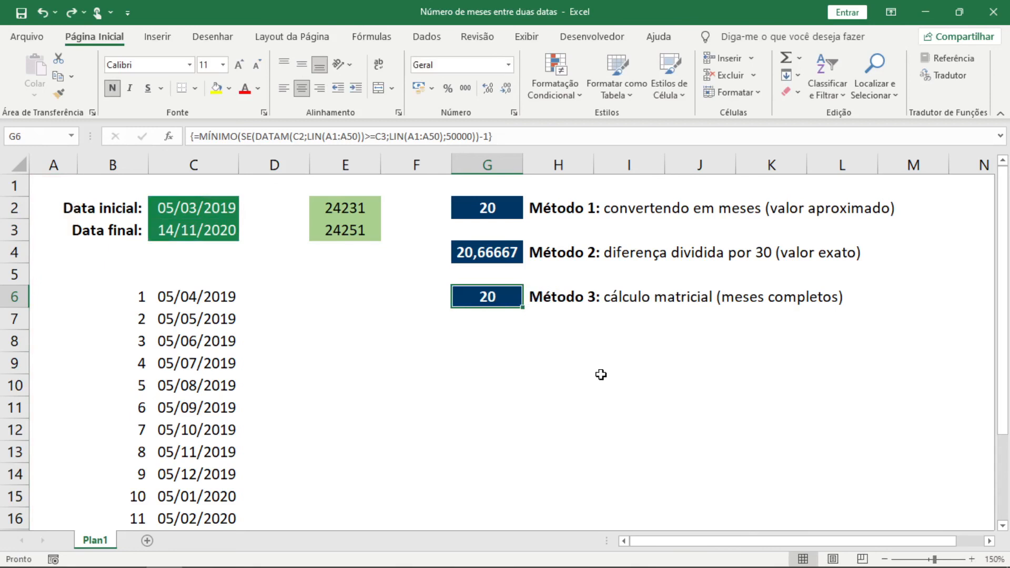